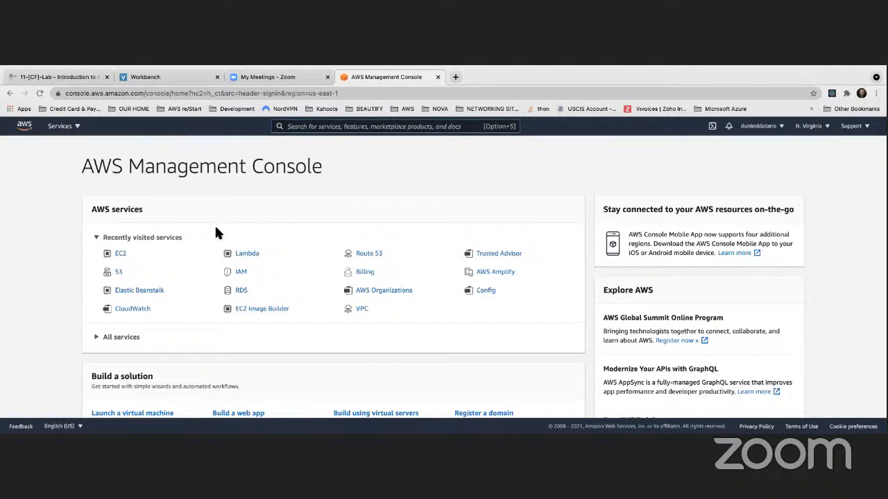
Open the S3 service and start creating a new bucket.
{"action": "left_click", "coordinate": [319, 127]}
{"action": "type", "text": "s3"}
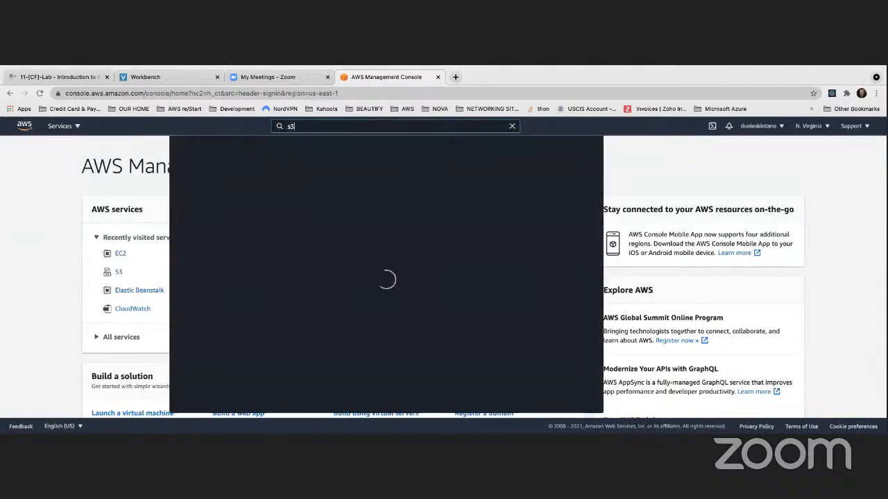
{"action": "left_click", "coordinate": [111, 253]}
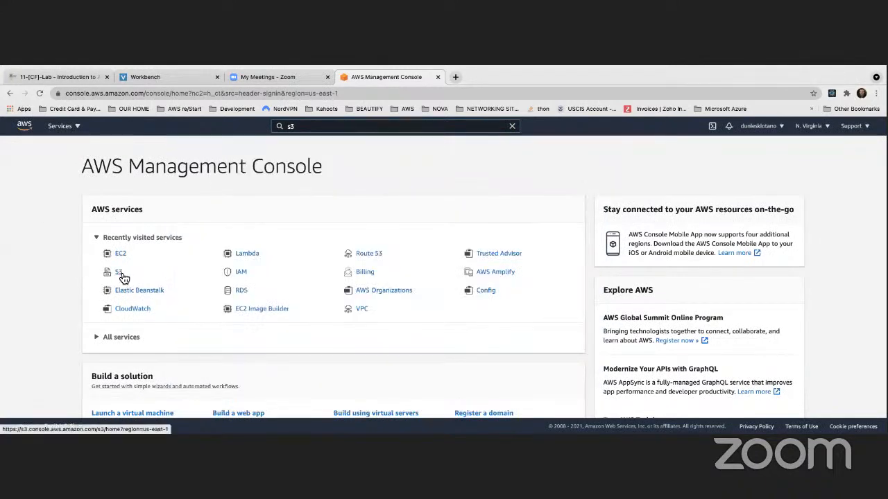
{"action": "left_click", "coordinate": [119, 273]}
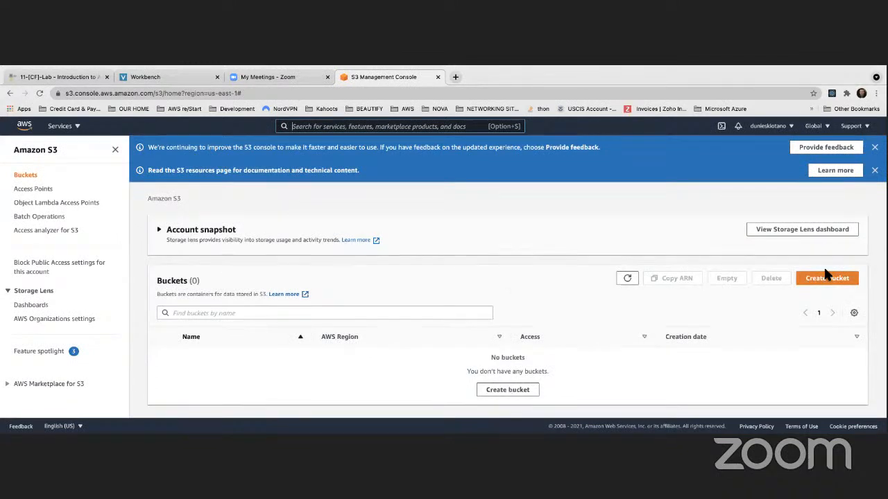
{"action": "left_click", "coordinate": [497, 390]}
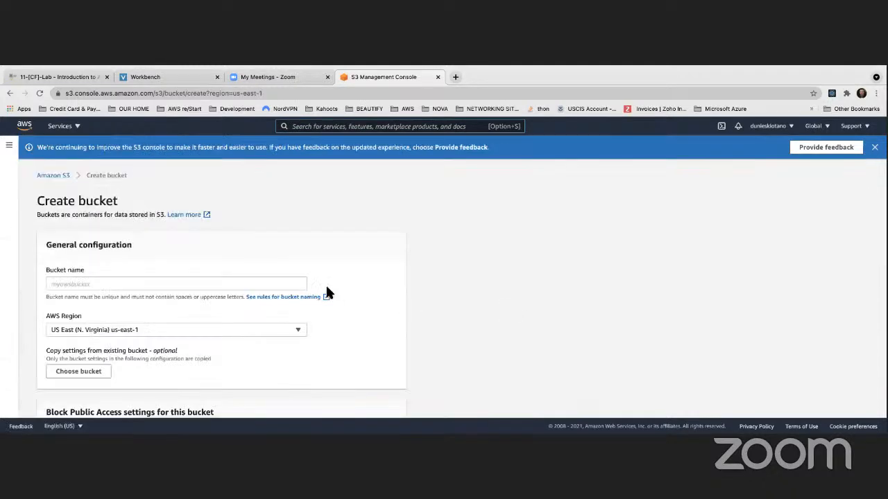
Name the new bucket my-bucket-test-trainer2021.
{"action": "left_click", "coordinate": [148, 283]}
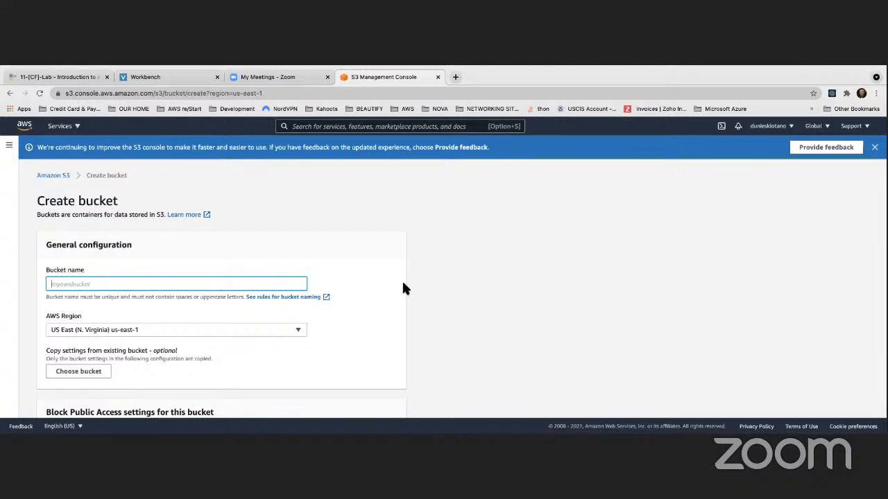
{"action": "type", "text": "-"}
{"action": "key", "text": "BackSpace"}
{"action": "type", "text": "my"}
{"action": "type", "text": "b"}
{"action": "key", "text": "BackSpace"}
{"action": "type", "text": "-buecke"}
{"action": "key", "text": "BackSpace"}
{"action": "key", "text": "BackSpace"}
{"action": "key", "text": "BackSpace"}
{"action": "type", "text": "cket-test-trainer2021"}
{"action": "left_click", "coordinate": [414, 267]}
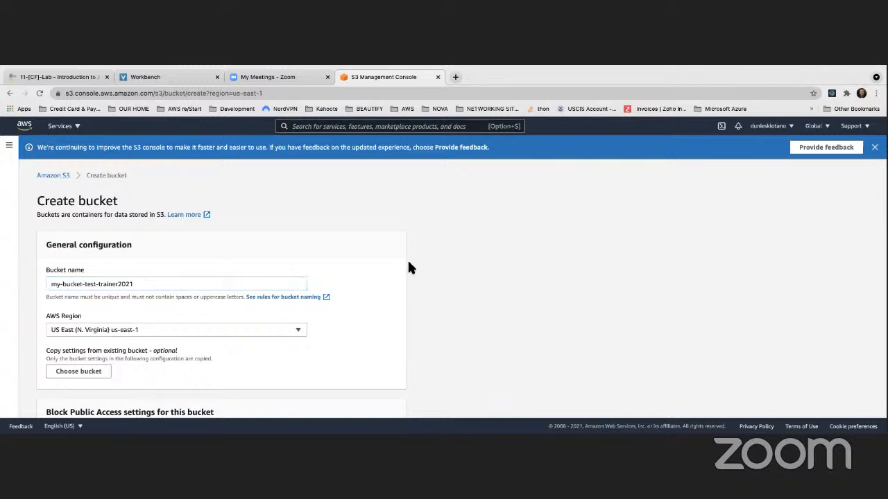
Review the new bucket's region, public access, versioning, tags and default encryption settings.
{"action": "scroll", "coordinate": [425, 251], "scroll_direction": "down", "scroll_amount": 2}
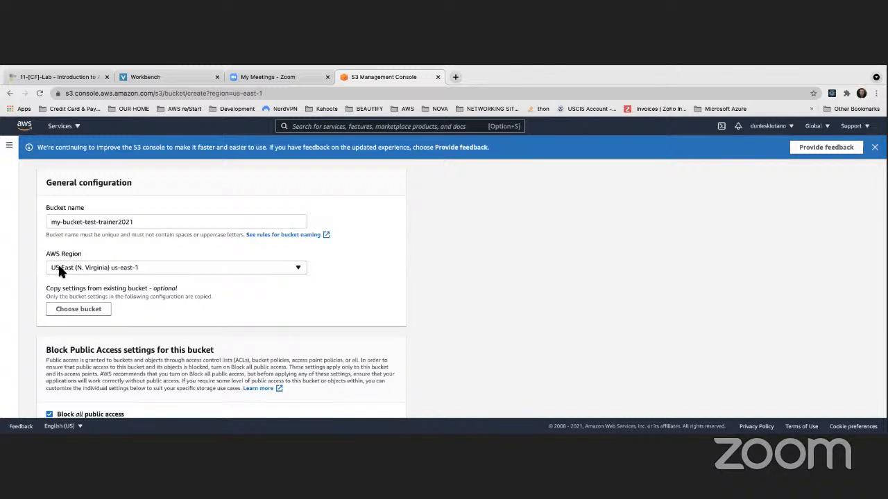
{"action": "left_click", "coordinate": [99, 270]}
{"action": "scroll", "coordinate": [110, 364], "scroll_direction": "up", "scroll_amount": 1}
{"action": "scroll", "coordinate": [108, 351], "scroll_direction": "down", "scroll_amount": 6}
{"action": "scroll", "coordinate": [122, 261], "scroll_direction": "up", "scroll_amount": 2}
{"action": "scroll", "coordinate": [122, 234], "scroll_direction": "down", "scroll_amount": 3}
{"action": "scroll", "coordinate": [127, 242], "scroll_direction": "up", "scroll_amount": 3}
{"action": "left_click", "coordinate": [109, 192]}
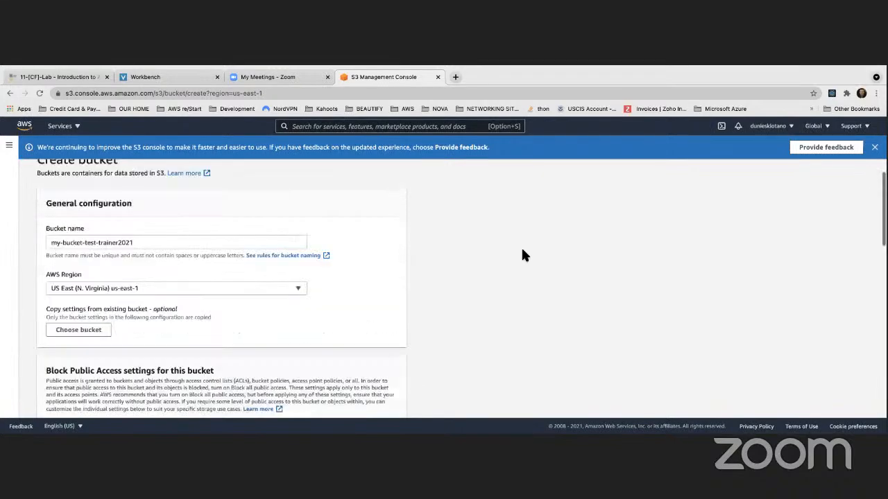
{"action": "scroll", "coordinate": [538, 256], "scroll_direction": "down", "scroll_amount": 3}
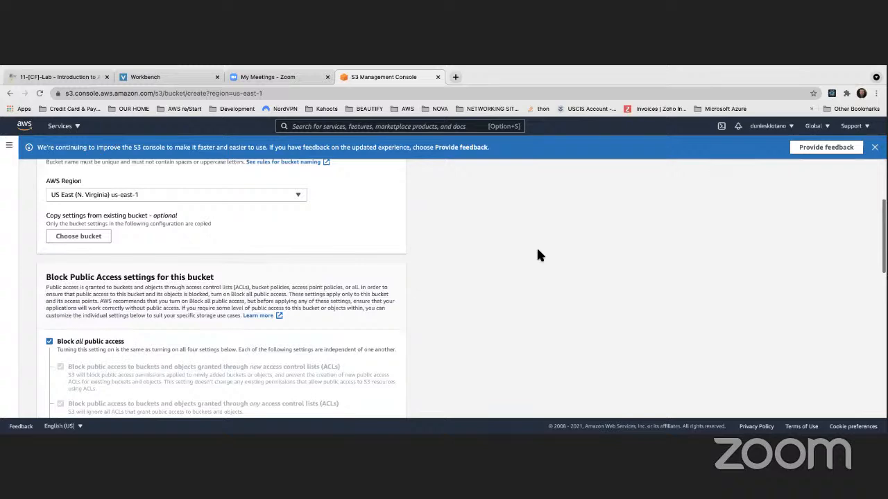
{"action": "scroll", "coordinate": [538, 256], "scroll_direction": "up", "scroll_amount": 2}
{"action": "scroll", "coordinate": [190, 313], "scroll_direction": "down", "scroll_amount": 6}
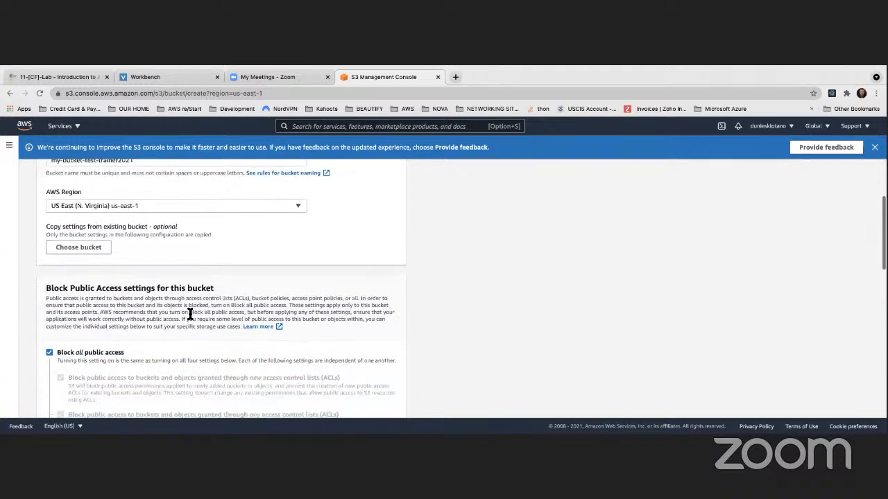
{"action": "scroll", "coordinate": [129, 305], "scroll_direction": "down", "scroll_amount": 10}
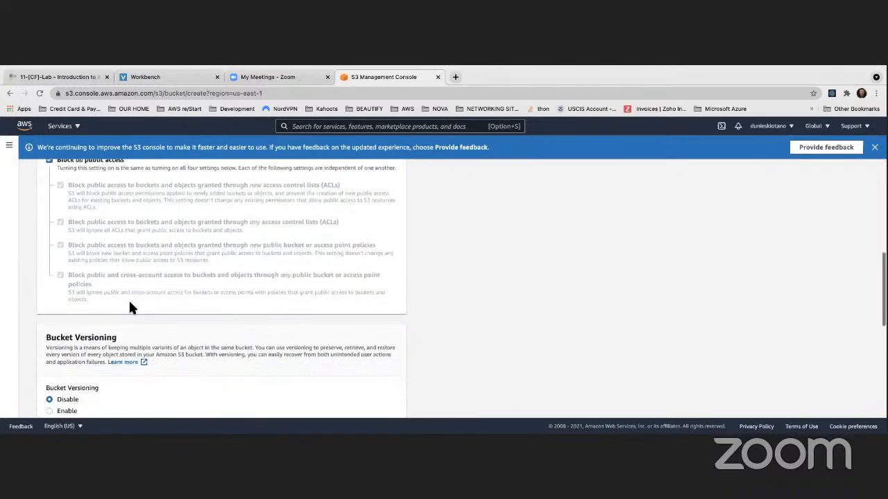
{"action": "scroll", "coordinate": [125, 305], "scroll_direction": "down", "scroll_amount": 2}
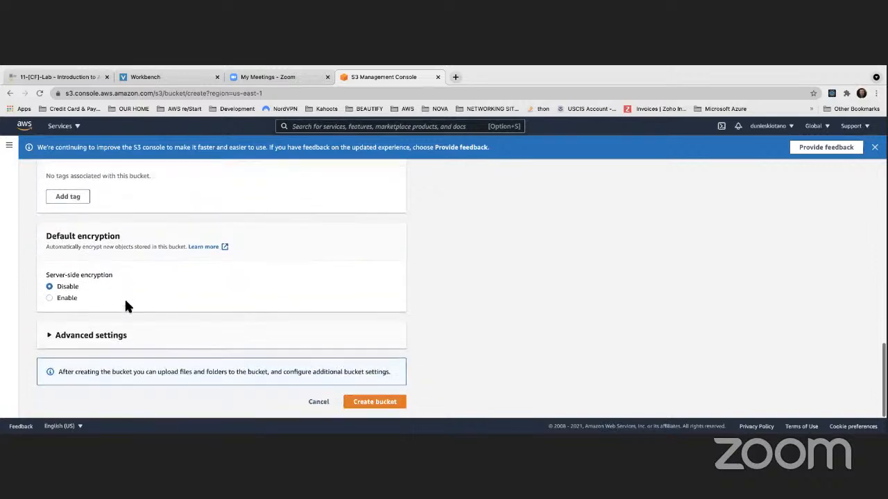
{"action": "scroll", "coordinate": [125, 305], "scroll_direction": "up", "scroll_amount": 5}
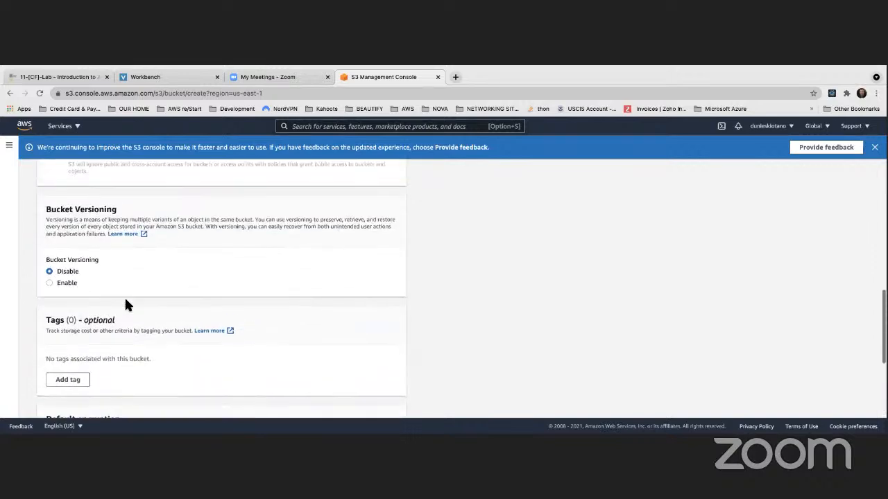
{"action": "scroll", "coordinate": [126, 305], "scroll_direction": "up", "scroll_amount": 7}
{"action": "scroll", "coordinate": [126, 305], "scroll_direction": "up", "scroll_amount": 5}
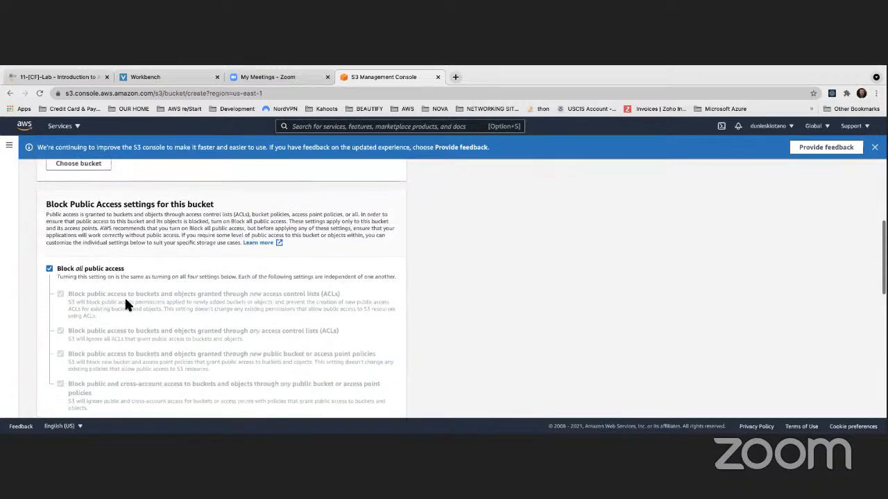
{"action": "scroll", "coordinate": [125, 306], "scroll_direction": "down", "scroll_amount": 15}
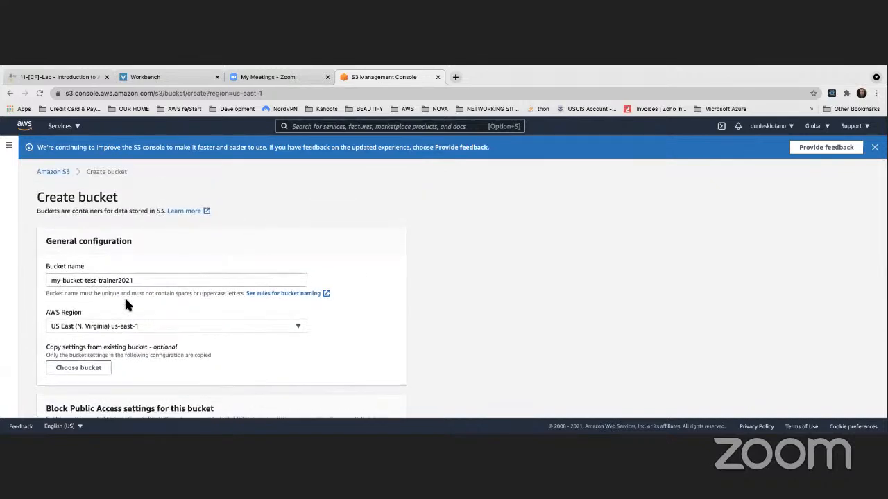
{"action": "scroll", "coordinate": [125, 305], "scroll_direction": "up", "scroll_amount": 3}
Create the bucket with its default settings and open it from the bucket list.
{"action": "scroll", "coordinate": [125, 303], "scroll_direction": "down", "scroll_amount": 3}
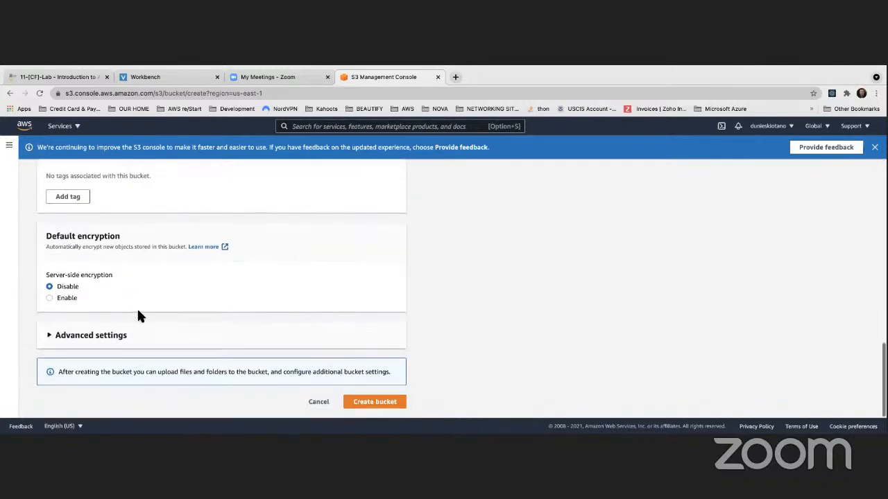
{"action": "left_click", "coordinate": [378, 405]}
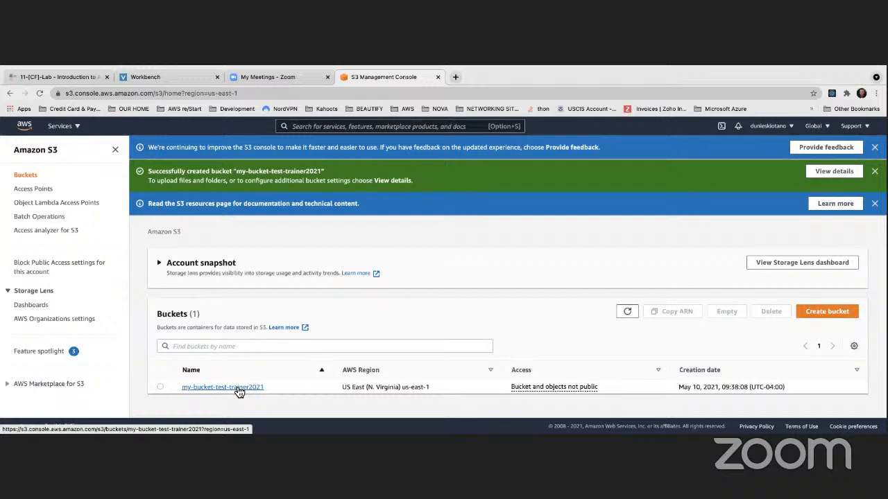
{"action": "left_click", "coordinate": [199, 390]}
{"action": "scroll", "coordinate": [251, 347], "scroll_direction": "down", "scroll_amount": 2}
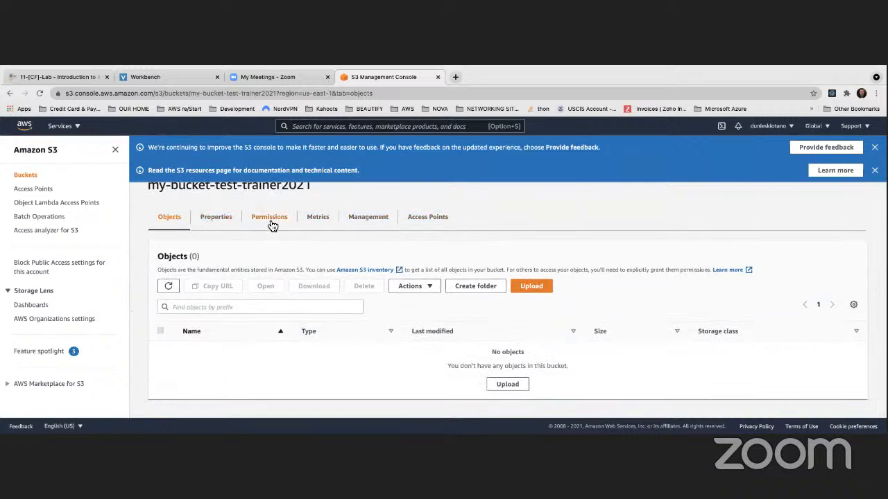
Start an upload to the bucket and add the Ali Express Order image.jpg file from the Desktop.
{"action": "left_click", "coordinate": [538, 291]}
{"action": "scroll", "coordinate": [175, 284], "scroll_direction": "down", "scroll_amount": 2}
{"action": "scroll", "coordinate": [177, 289], "scroll_direction": "up", "scroll_amount": 3}
{"action": "scroll", "coordinate": [177, 290], "scroll_direction": "down", "scroll_amount": 3}
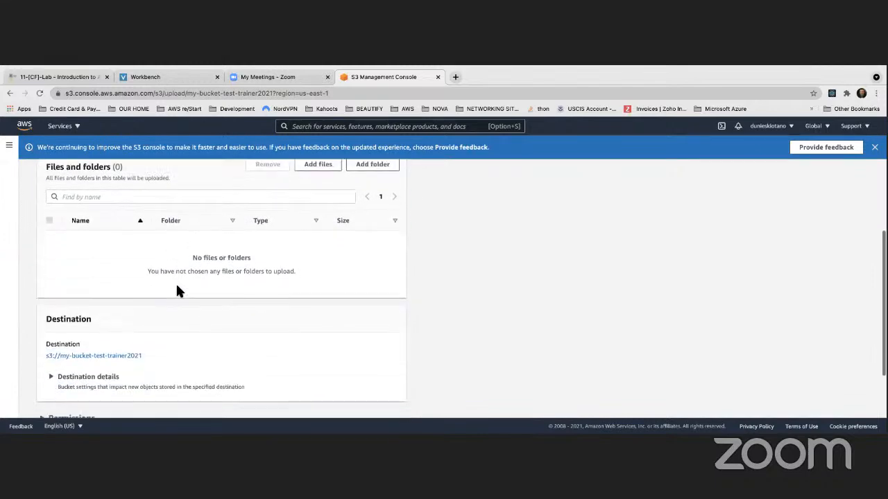
{"action": "scroll", "coordinate": [177, 290], "scroll_direction": "up", "scroll_amount": 2}
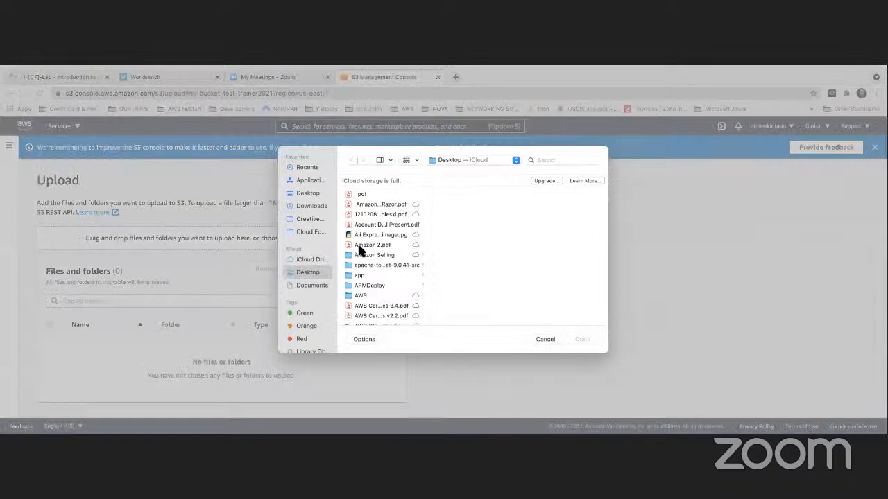
{"action": "left_click", "coordinate": [361, 246]}
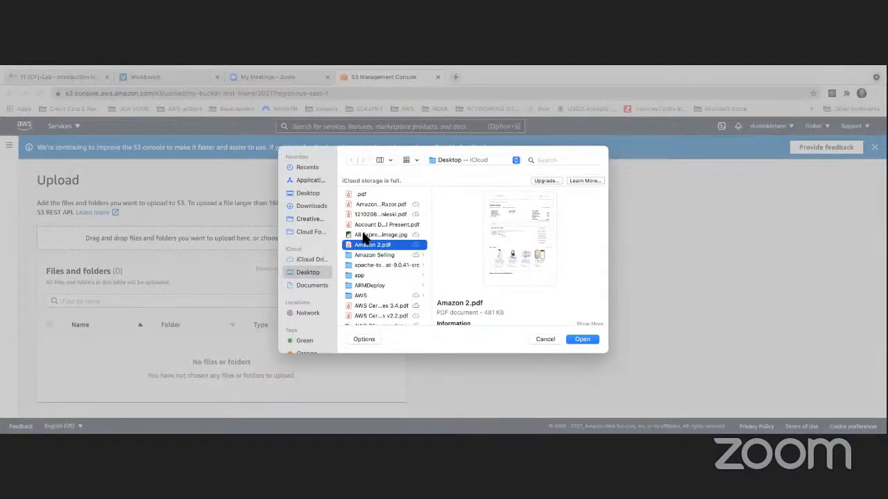
{"action": "left_click", "coordinate": [364, 236]}
{"action": "left_click", "coordinate": [577, 338]}
Examine the upload's permissions and compare the available storage classes in its properties.
{"action": "scroll", "coordinate": [249, 294], "scroll_direction": "down", "scroll_amount": 3}
{"action": "scroll", "coordinate": [243, 299], "scroll_direction": "down", "scroll_amount": 1}
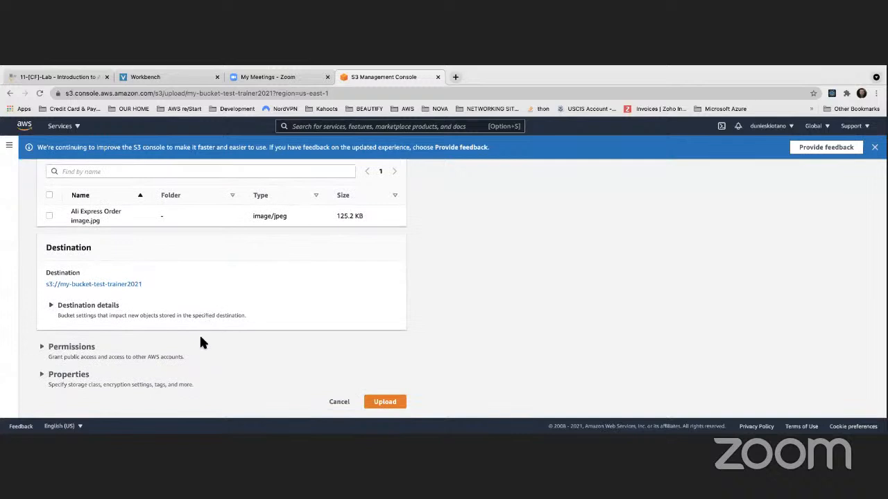
{"action": "left_click", "coordinate": [51, 350]}
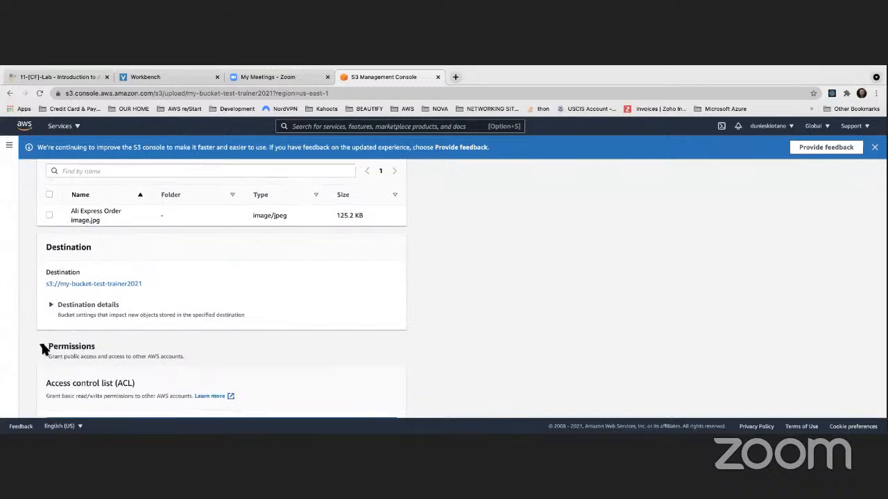
{"action": "scroll", "coordinate": [42, 279], "scroll_direction": "down", "scroll_amount": 3}
{"action": "left_click", "coordinate": [41, 263]}
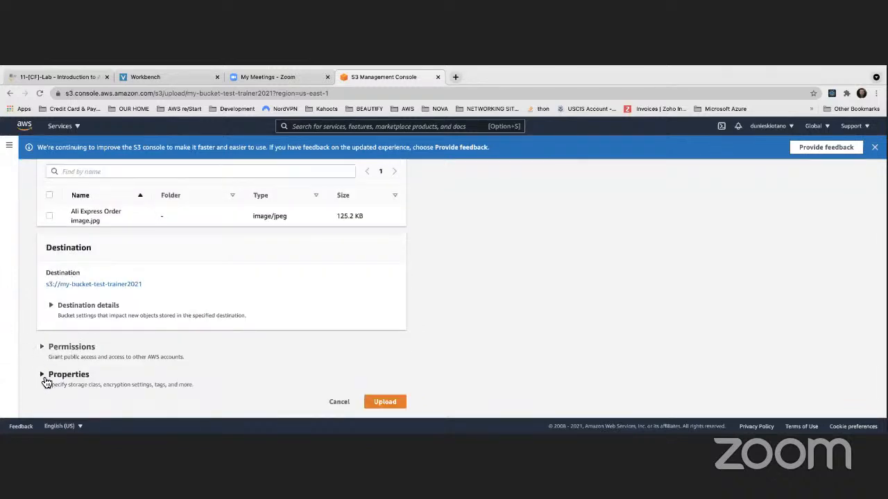
{"action": "left_click", "coordinate": [93, 375]}
{"action": "scroll", "coordinate": [93, 369], "scroll_direction": "down", "scroll_amount": 5}
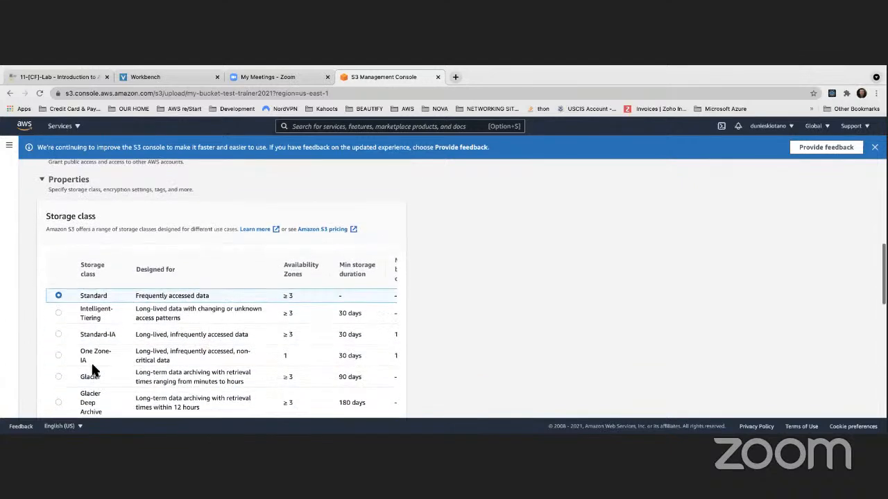
{"action": "scroll", "coordinate": [92, 368], "scroll_direction": "down", "scroll_amount": 1}
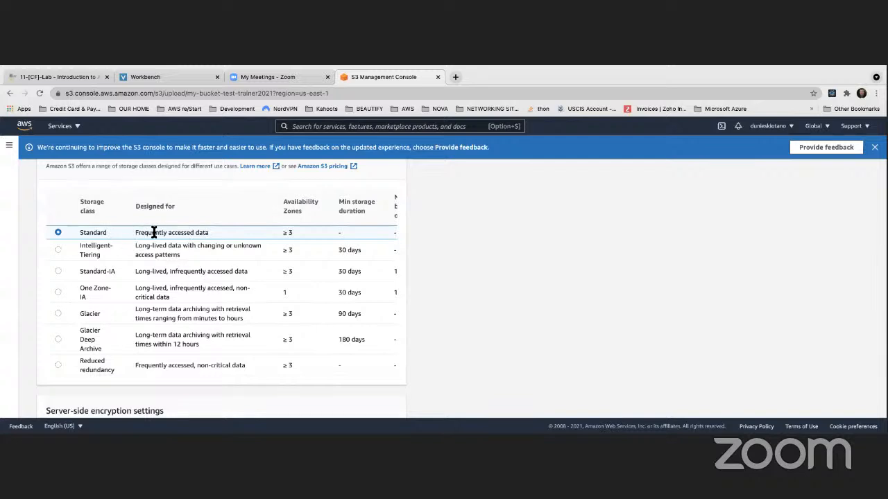
{"action": "scroll", "coordinate": [205, 232], "scroll_direction": "right", "scroll_amount": 5}
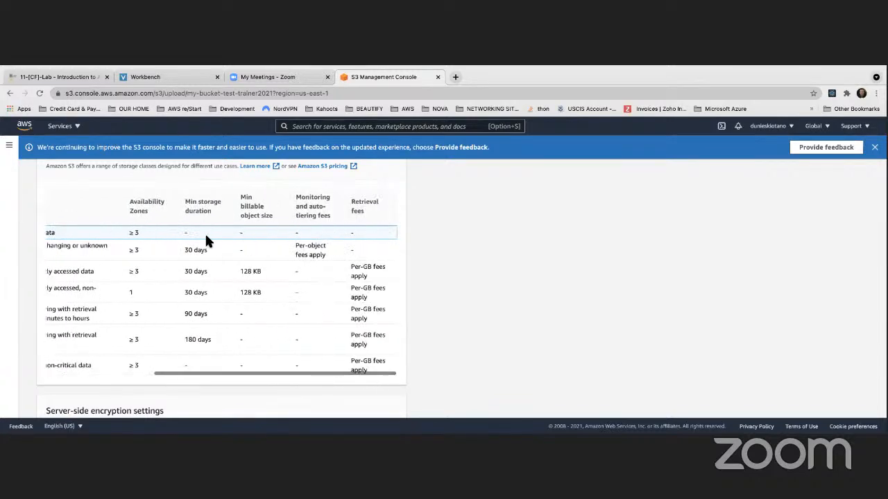
{"action": "scroll", "coordinate": [204, 232], "scroll_direction": "left", "scroll_amount": 5}
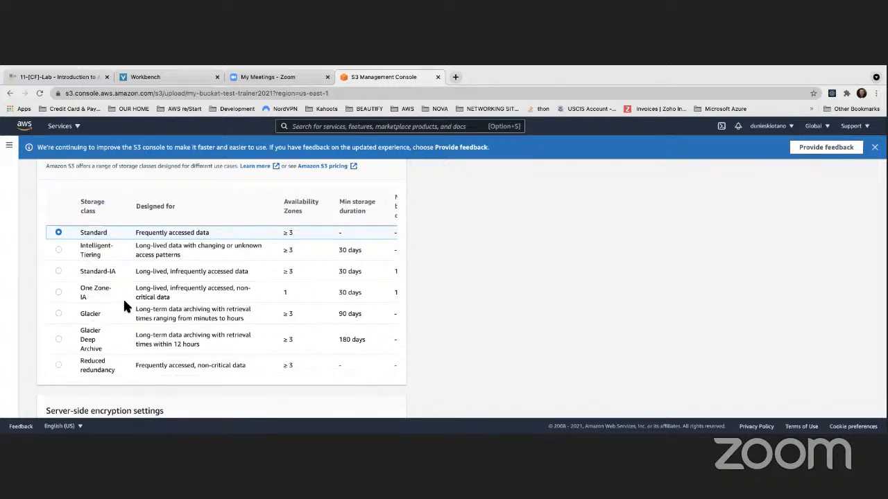
Examine the upload's server-side encryption, tags and metadata options.
{"action": "scroll", "coordinate": [122, 298], "scroll_direction": "down", "scroll_amount": 4}
{"action": "scroll", "coordinate": [125, 302], "scroll_direction": "down", "scroll_amount": 3}
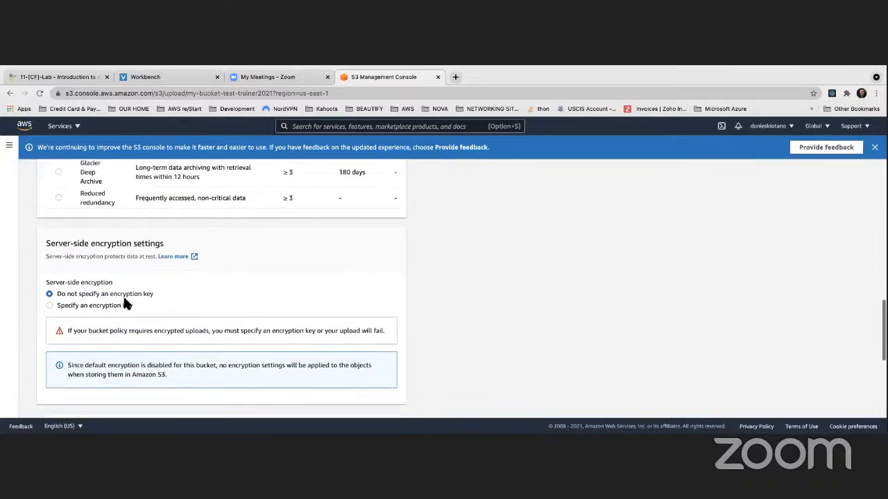
{"action": "scroll", "coordinate": [125, 301], "scroll_direction": "down", "scroll_amount": 2}
{"action": "scroll", "coordinate": [122, 303], "scroll_direction": "up", "scroll_amount": 8}
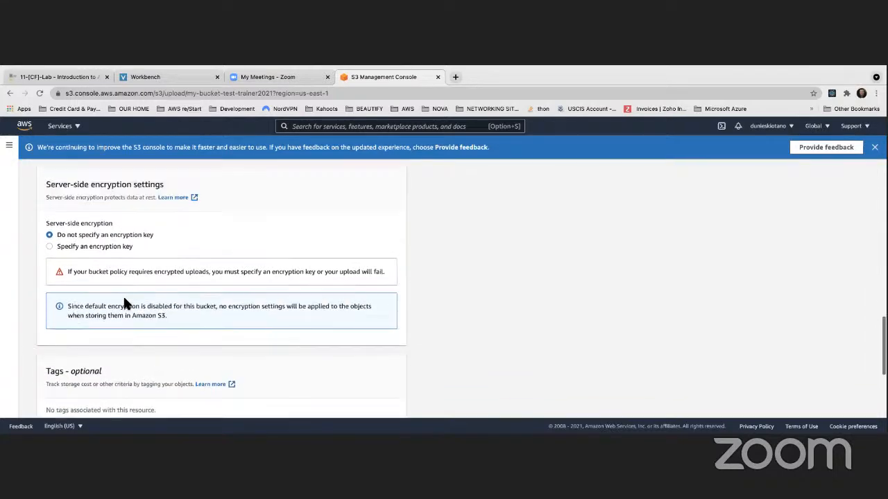
{"action": "scroll", "coordinate": [125, 304], "scroll_direction": "up", "scroll_amount": 4}
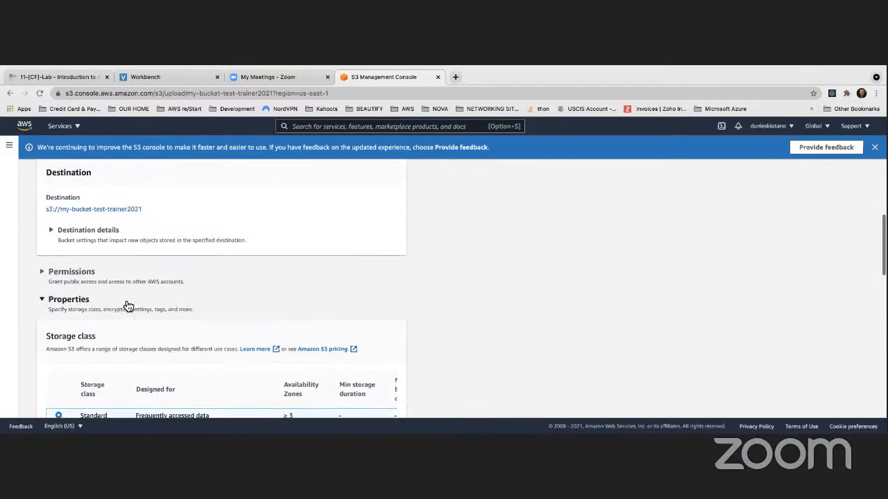
{"action": "scroll", "coordinate": [124, 298], "scroll_direction": "up", "scroll_amount": 8}
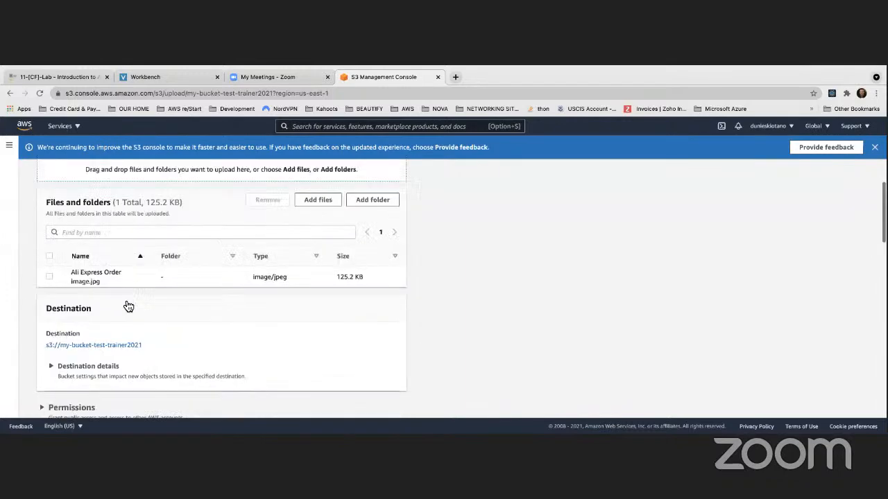
{"action": "scroll", "coordinate": [126, 301], "scroll_direction": "down", "scroll_amount": 5}
{"action": "scroll", "coordinate": [125, 300], "scroll_direction": "down", "scroll_amount": 15}
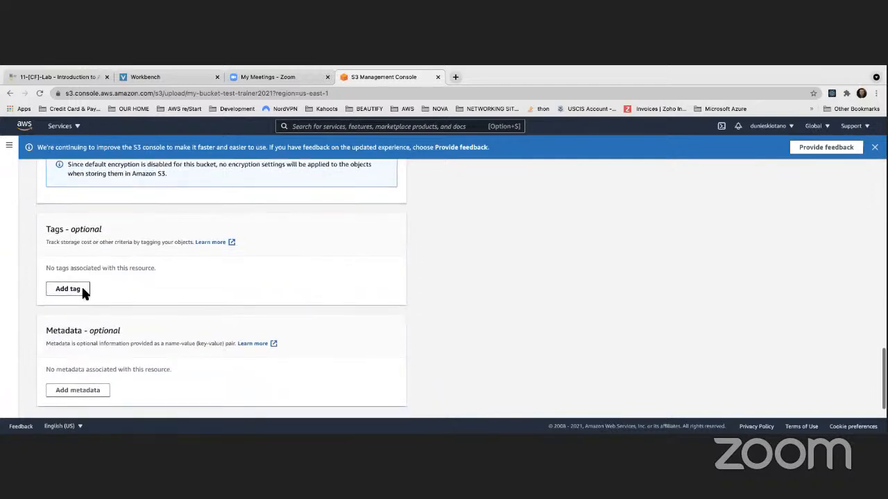
Upload the image to the bucket with the default properties and view the file's upload status.
{"action": "scroll", "coordinate": [81, 294], "scroll_direction": "down", "scroll_amount": 1}
{"action": "left_click", "coordinate": [385, 402]}
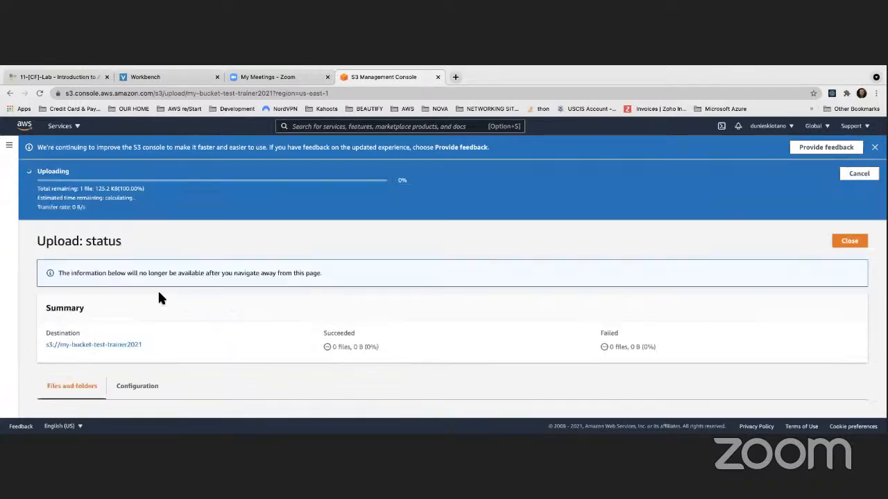
{"action": "scroll", "coordinate": [160, 295], "scroll_direction": "down", "scroll_amount": 3}
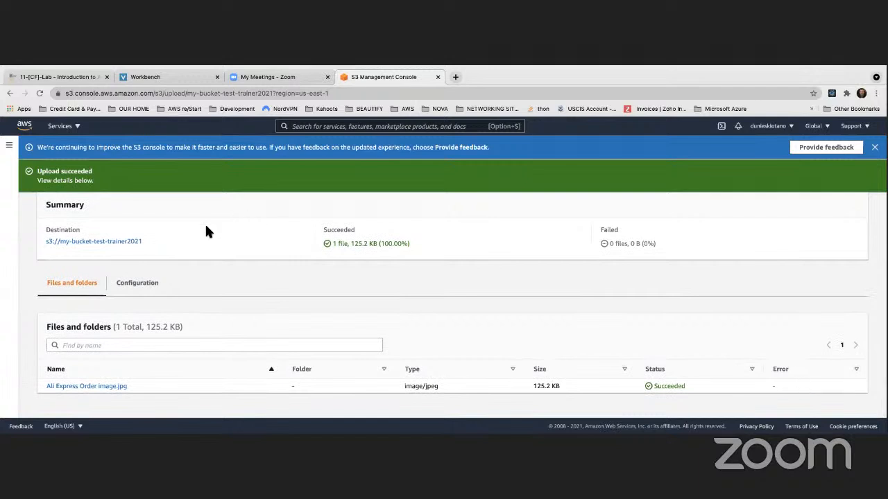
Open the details of the uploaded Ali Express Order image.jpg and examine its object overview and management properties.
{"action": "left_click", "coordinate": [93, 386]}
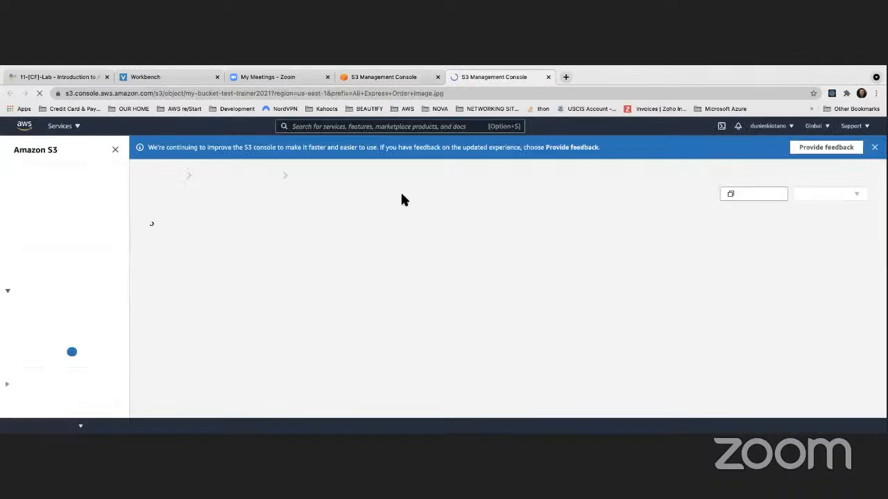
{"action": "scroll", "coordinate": [570, 285], "scroll_direction": "down", "scroll_amount": 2}
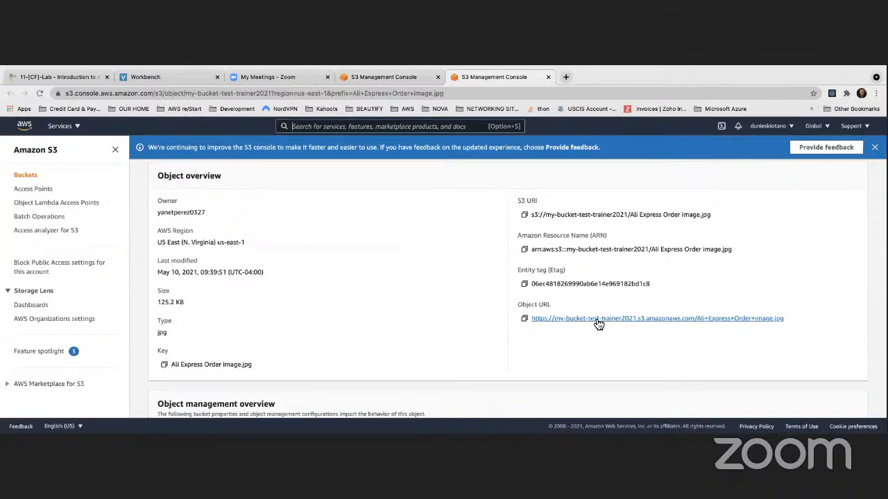
{"action": "scroll", "coordinate": [580, 313], "scroll_direction": "down", "scroll_amount": 1}
{"action": "scroll", "coordinate": [579, 316], "scroll_direction": "down", "scroll_amount": 2}
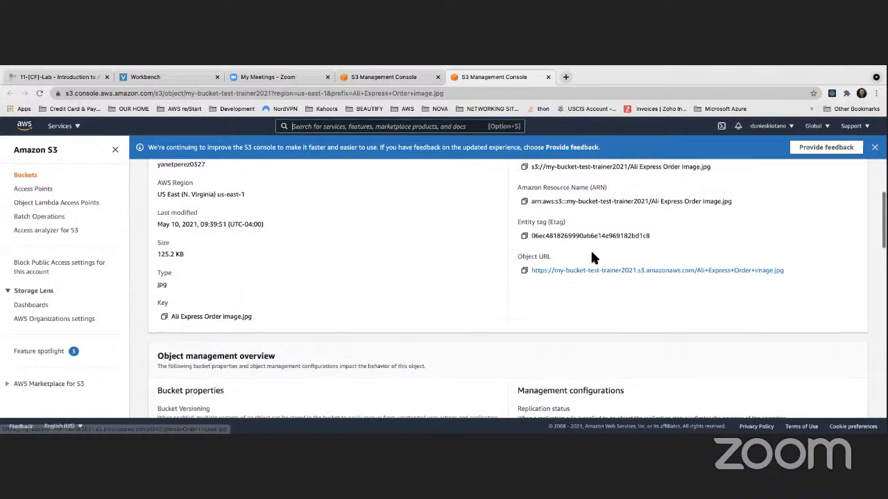
{"action": "scroll", "coordinate": [591, 258], "scroll_direction": "up", "scroll_amount": 3}
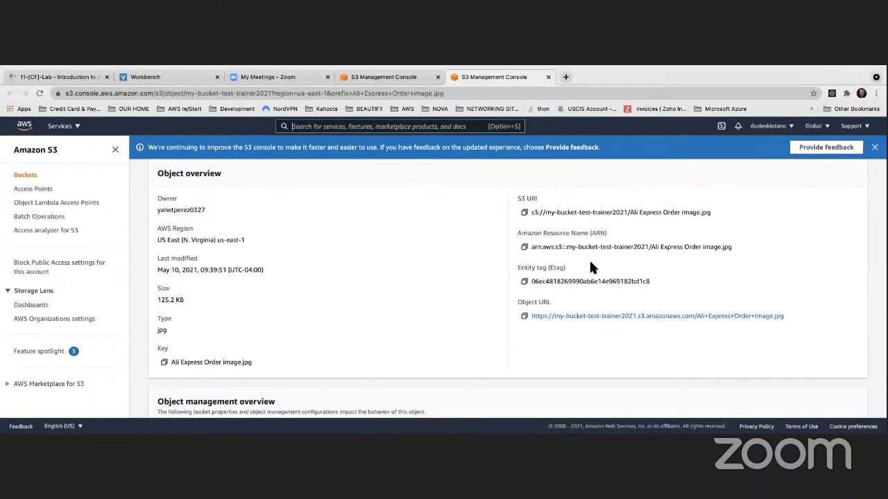
{"action": "scroll", "coordinate": [592, 267], "scroll_direction": "up", "scroll_amount": 4}
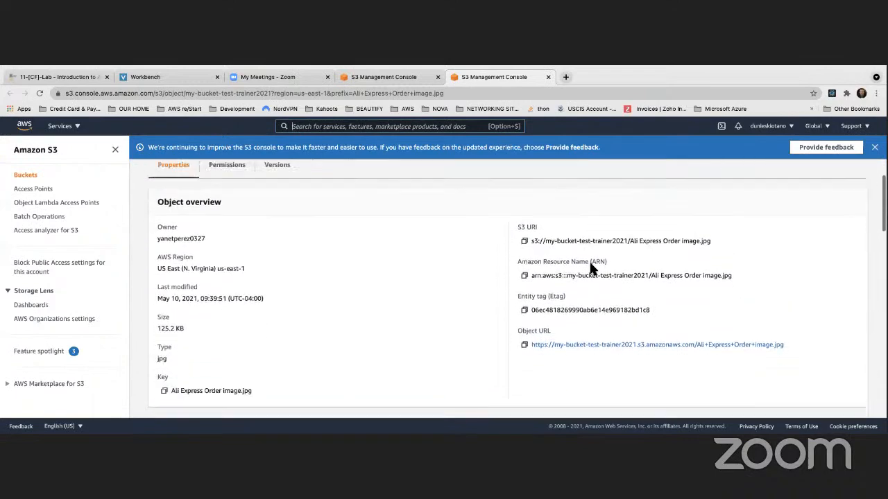
{"action": "scroll", "coordinate": [590, 269], "scroll_direction": "down", "scroll_amount": 10}
{"action": "scroll", "coordinate": [591, 268], "scroll_direction": "down", "scroll_amount": 4}
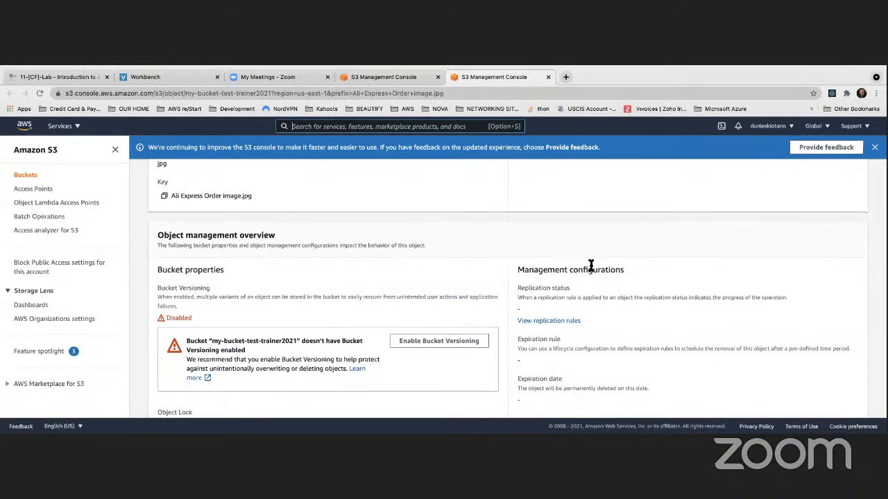
{"action": "scroll", "coordinate": [590, 266], "scroll_direction": "up", "scroll_amount": 10}
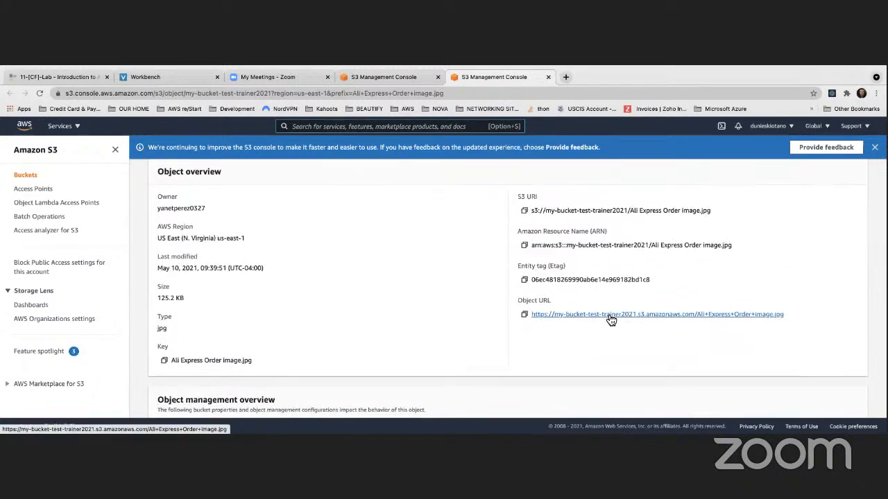
Test browser access to the image through its object URL and return to the object's details.
{"action": "left_click", "coordinate": [606, 315]}
{"action": "left_click_drag", "start_coordinate": [48, 157], "coordinate": [95, 158]}
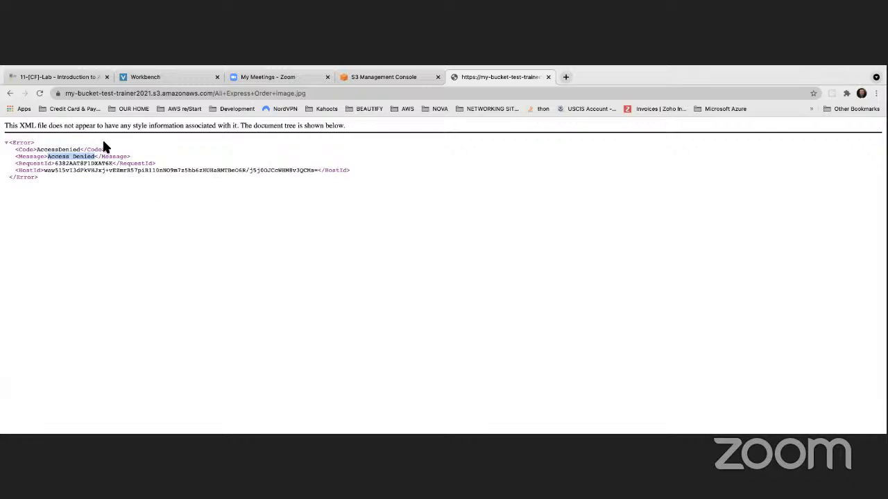
{"action": "left_click", "coordinate": [12, 93]}
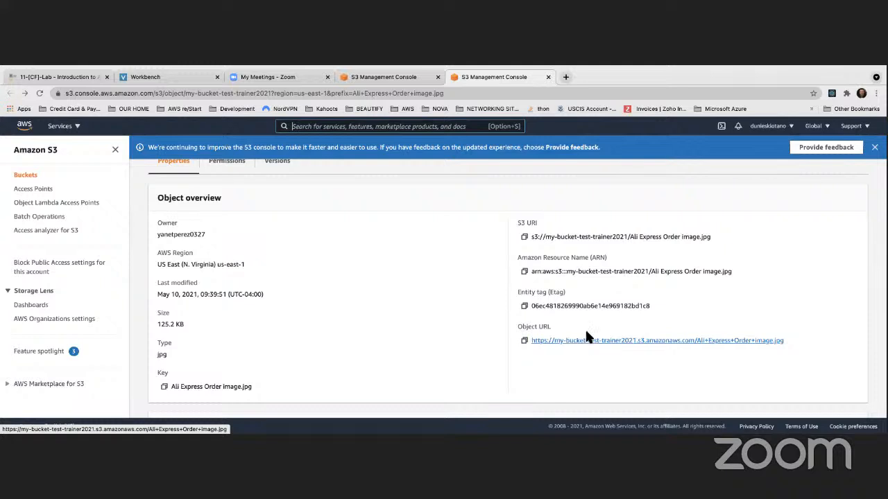
{"action": "scroll", "coordinate": [586, 329], "scroll_direction": "up", "scroll_amount": 2}
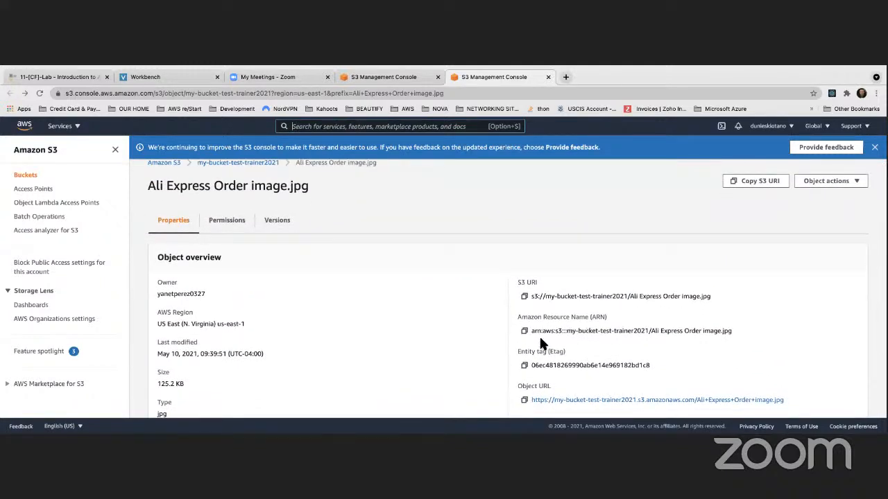
{"action": "scroll", "coordinate": [563, 310], "scroll_direction": "down", "scroll_amount": 1}
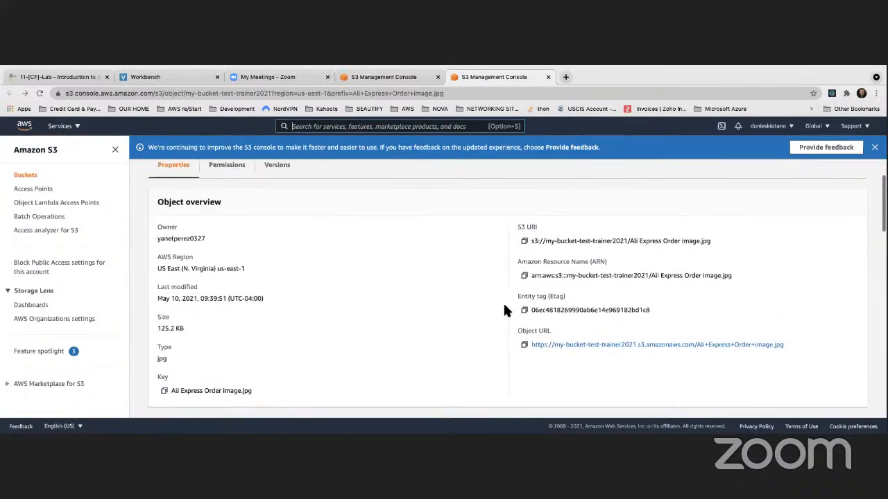
Go to the permissions of the my-bucket-test-trainer2021 bucket and check its Block public access settings.
{"action": "left_click", "coordinate": [25, 175]}
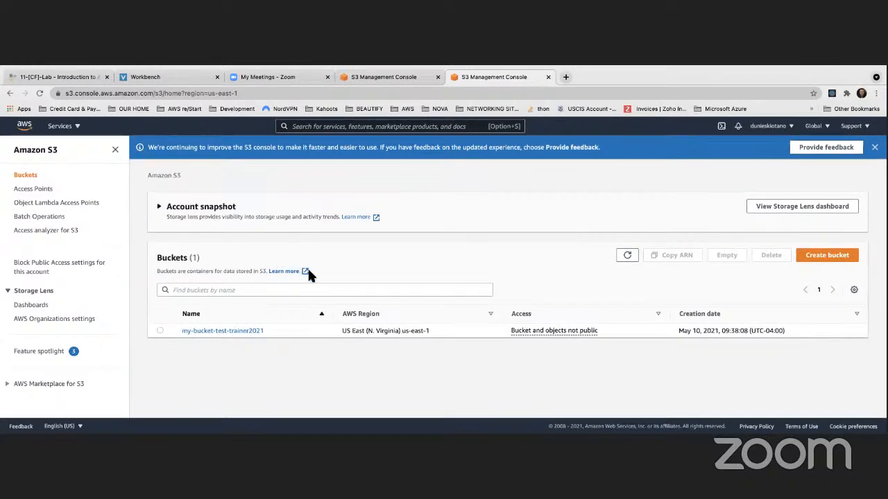
{"action": "left_click", "coordinate": [206, 335]}
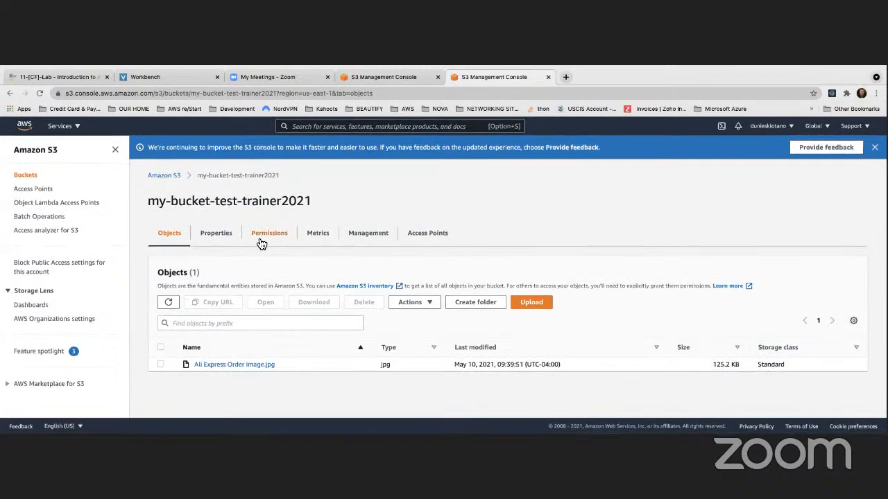
{"action": "left_click", "coordinate": [266, 237]}
{"action": "scroll", "coordinate": [377, 317], "scroll_direction": "down", "scroll_amount": 2}
{"action": "scroll", "coordinate": [378, 326], "scroll_direction": "down", "scroll_amount": 2}
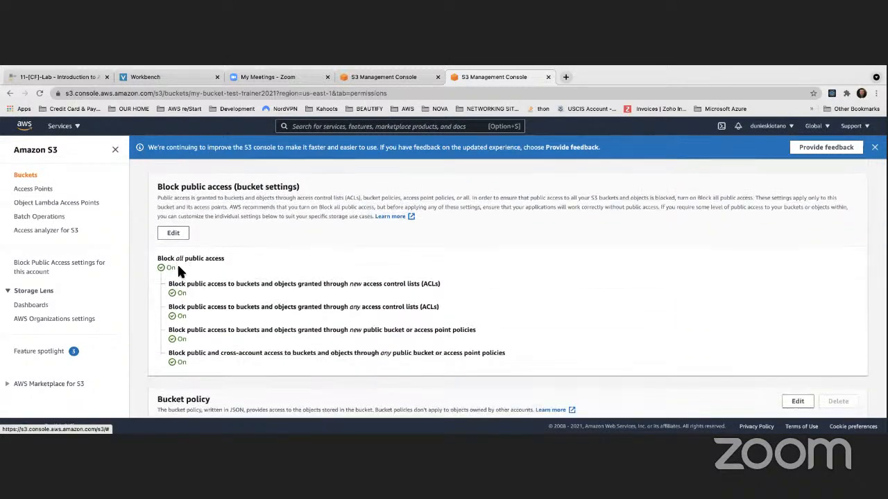
{"action": "left_click_drag", "start_coordinate": [167, 268], "coordinate": [175, 269]}
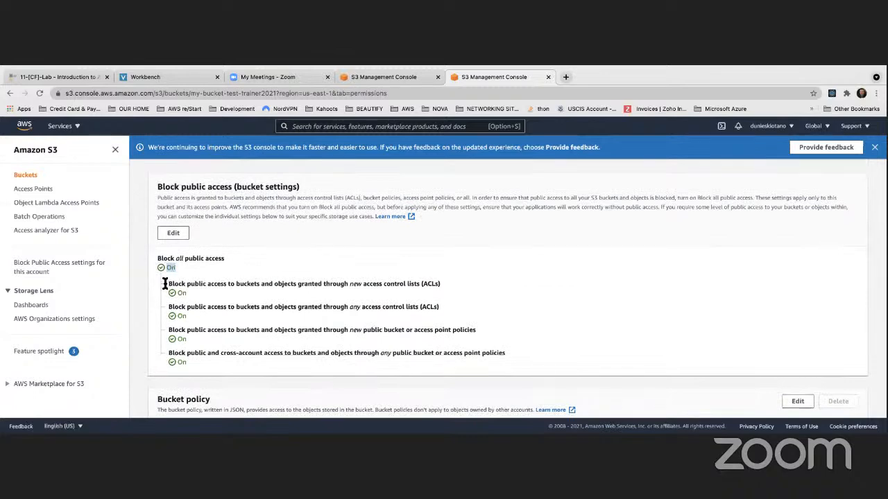
Turn off Block all public access for the bucket, save and confirm the change, and review the updated permissions.
{"action": "left_click", "coordinate": [173, 233]}
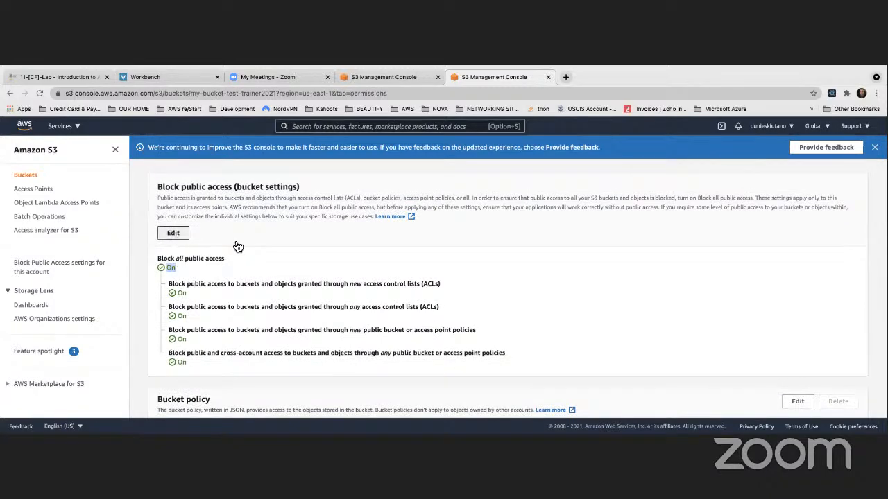
{"action": "scroll", "coordinate": [252, 279], "scroll_direction": "down", "scroll_amount": 1}
{"action": "left_click", "coordinate": [161, 261]}
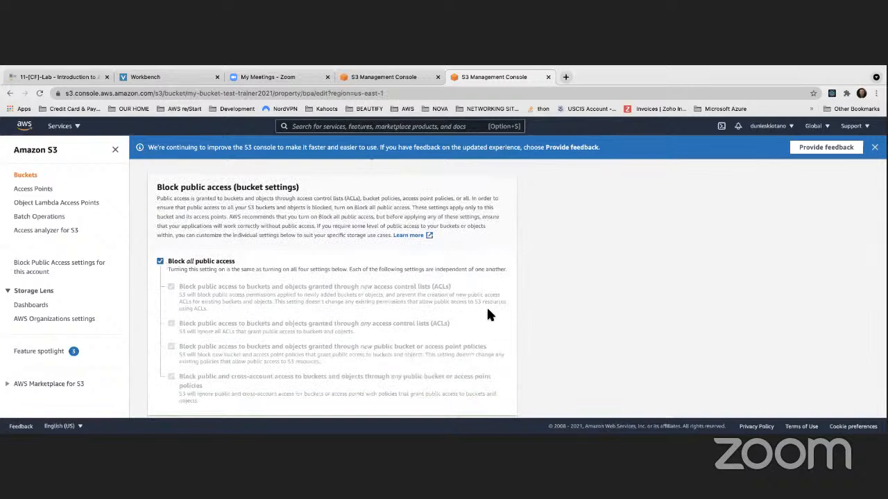
{"action": "scroll", "coordinate": [452, 298], "scroll_direction": "down", "scroll_amount": 1}
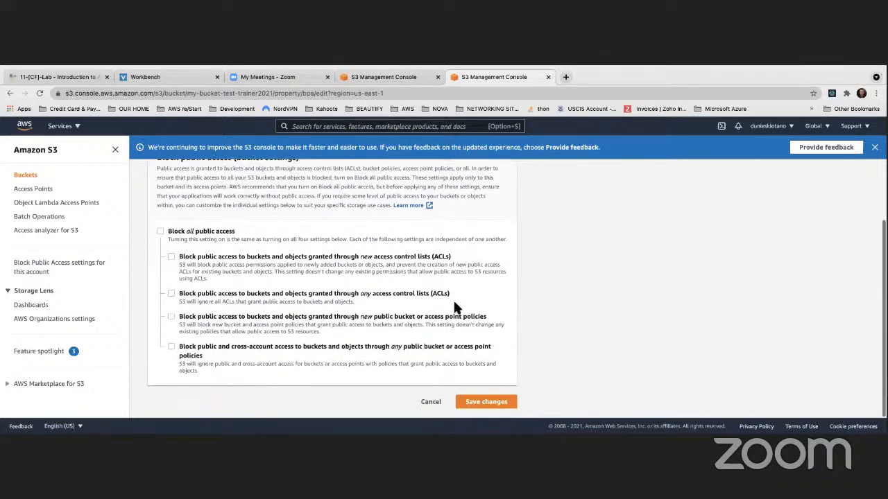
{"action": "left_click", "coordinate": [517, 403]}
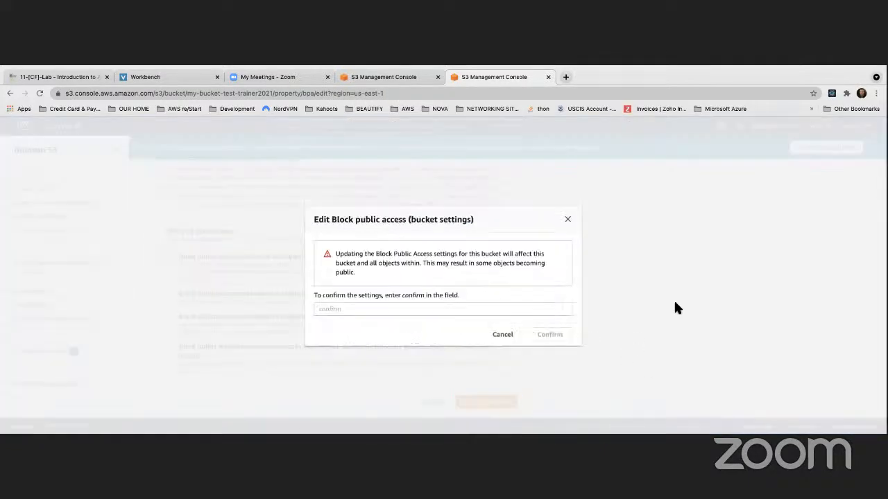
{"action": "left_click", "coordinate": [406, 308]}
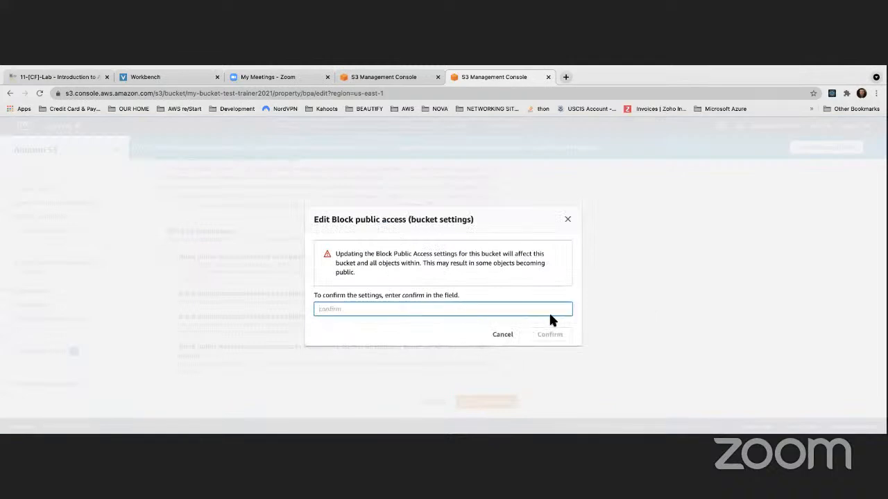
{"action": "type", "text": "comfirm"}
{"action": "type", "text": "irm"}
{"action": "left_click", "coordinate": [562, 337]}
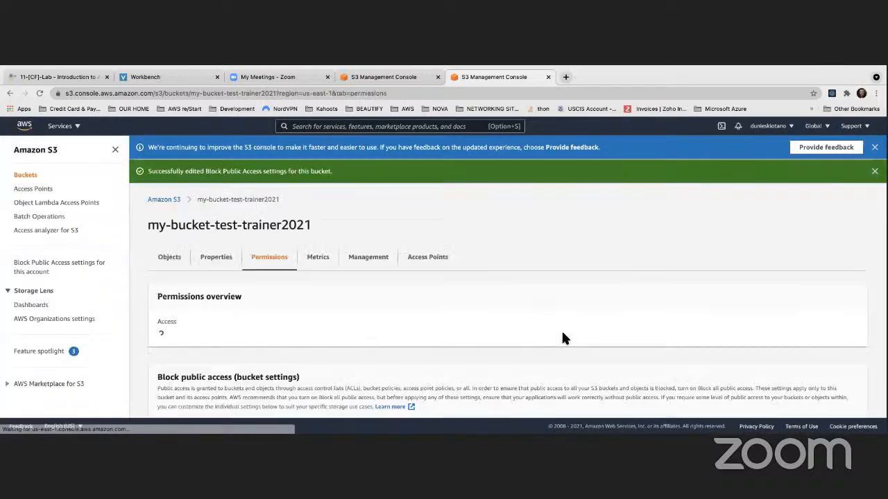
{"action": "scroll", "coordinate": [539, 276], "scroll_direction": "down", "scroll_amount": 5}
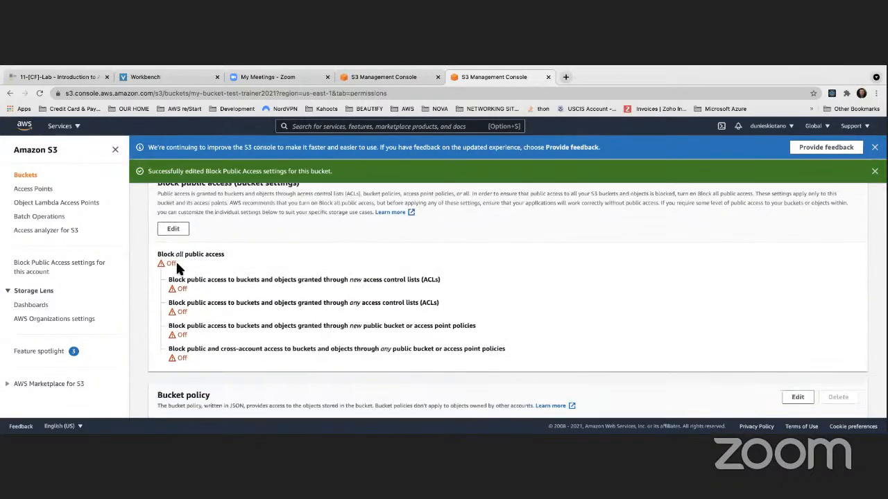
{"action": "scroll", "coordinate": [340, 314], "scroll_direction": "up", "scroll_amount": 3}
{"action": "scroll", "coordinate": [339, 314], "scroll_direction": "up", "scroll_amount": 2}
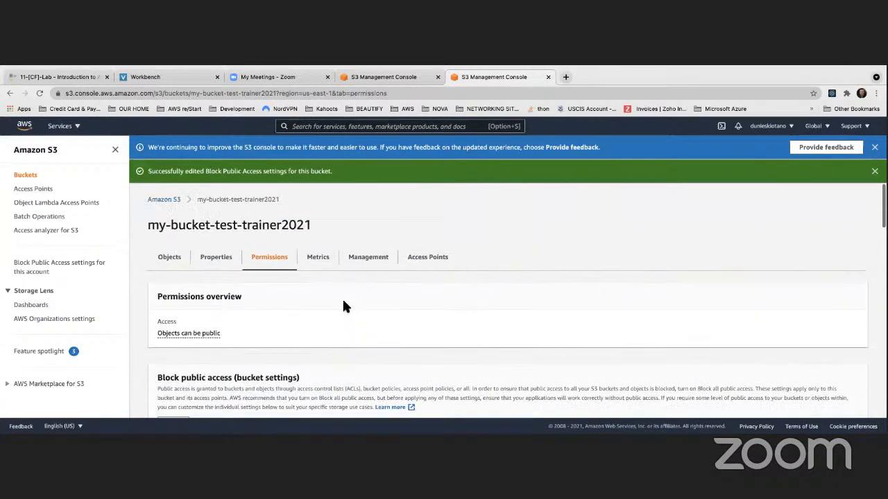
Reopen Ali Express Order image.jpg from the bucket's objects, retest its object URL and return to its details.
{"action": "left_click", "coordinate": [170, 256]}
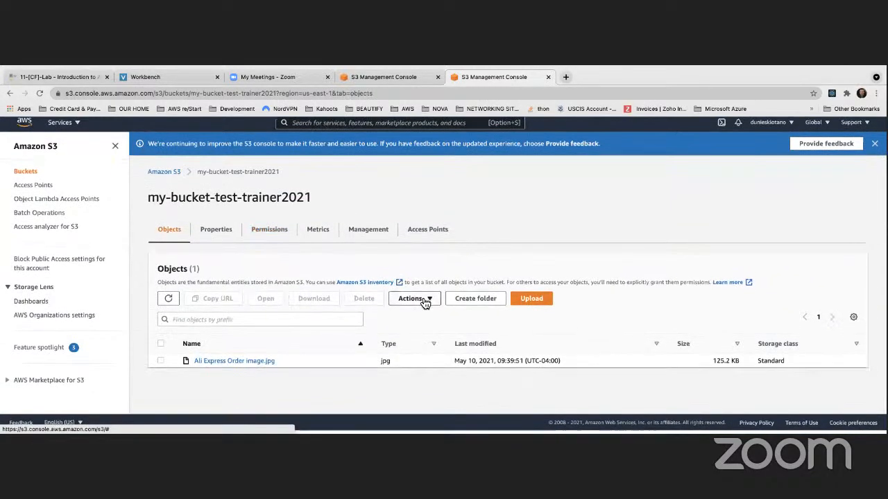
{"action": "left_click", "coordinate": [232, 364]}
{"action": "scroll", "coordinate": [448, 340], "scroll_direction": "down", "scroll_amount": 6}
{"action": "scroll", "coordinate": [447, 336], "scroll_direction": "up", "scroll_amount": 2}
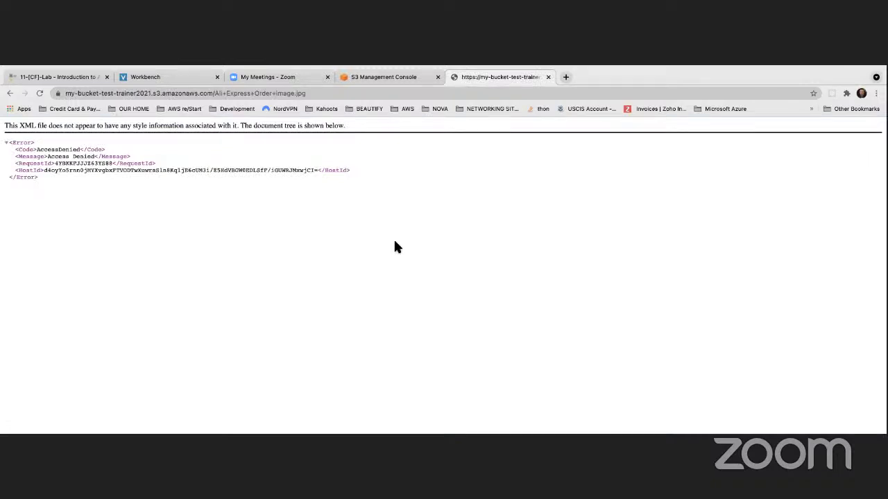
{"action": "left_click", "coordinate": [9, 94]}
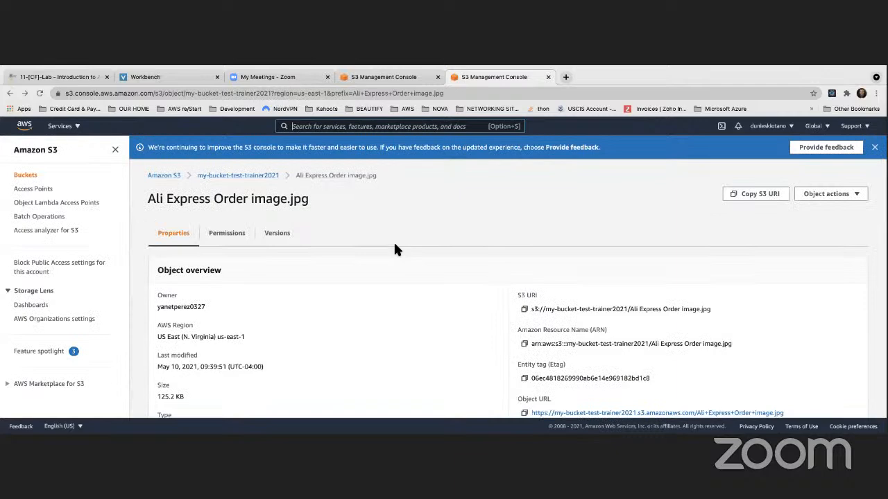
Make Ali Express Order image.jpg public and review the status summary of the public access edit.
{"action": "scroll", "coordinate": [454, 216], "scroll_direction": "down", "scroll_amount": 2}
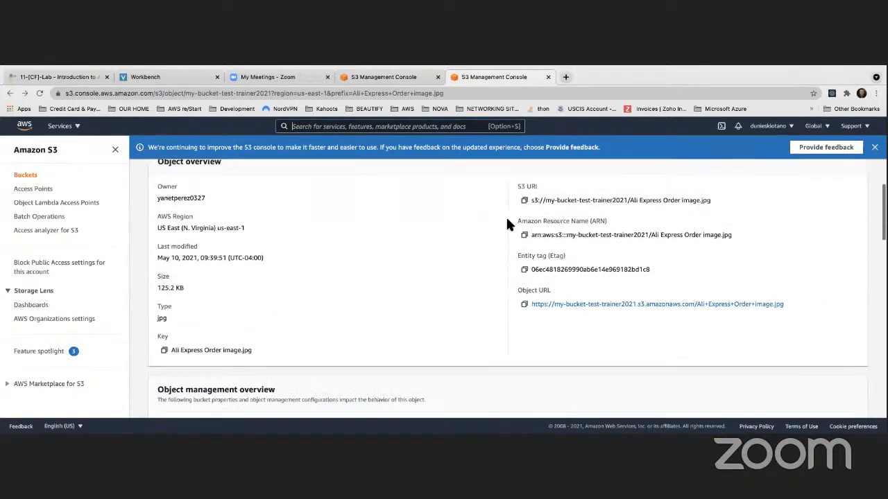
{"action": "scroll", "coordinate": [506, 215], "scroll_direction": "up", "scroll_amount": 1}
{"action": "scroll", "coordinate": [752, 208], "scroll_direction": "up", "scroll_amount": 1}
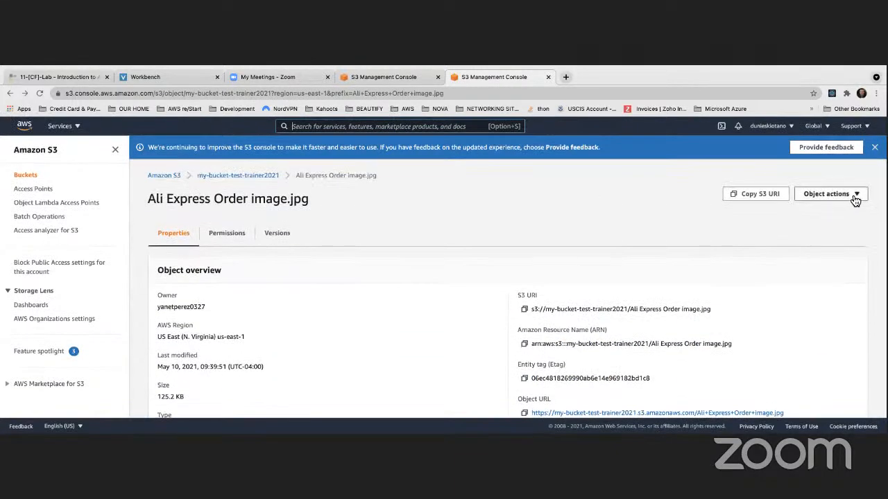
{"action": "left_click", "coordinate": [855, 197]}
{"action": "scroll", "coordinate": [811, 299], "scroll_direction": "down", "scroll_amount": 2}
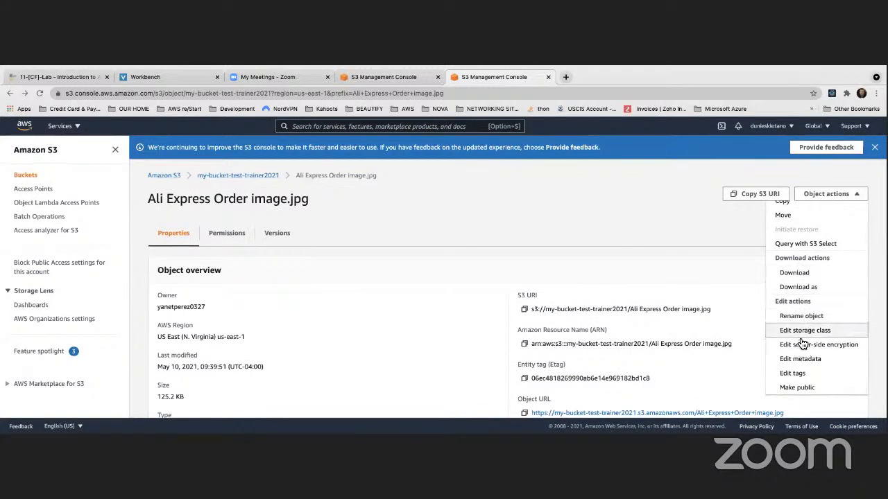
{"action": "left_click", "coordinate": [795, 388]}
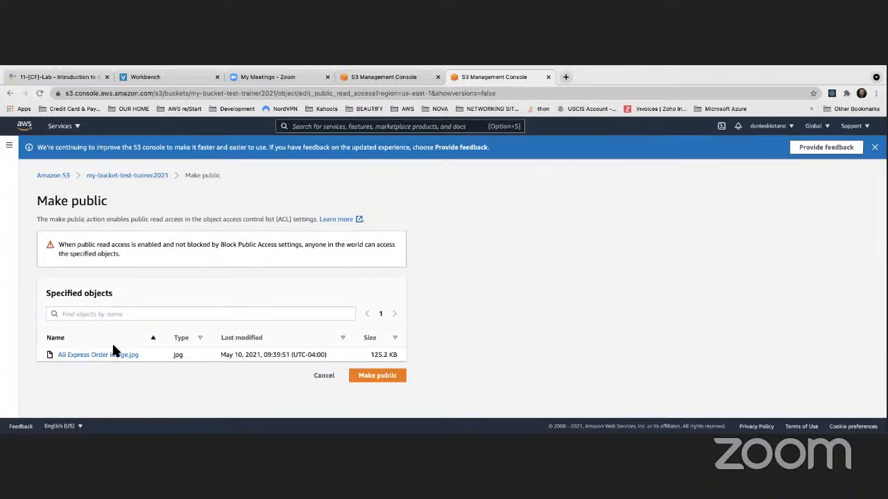
{"action": "left_click", "coordinate": [355, 380]}
{"action": "scroll", "coordinate": [104, 243], "scroll_direction": "down", "scroll_amount": 2}
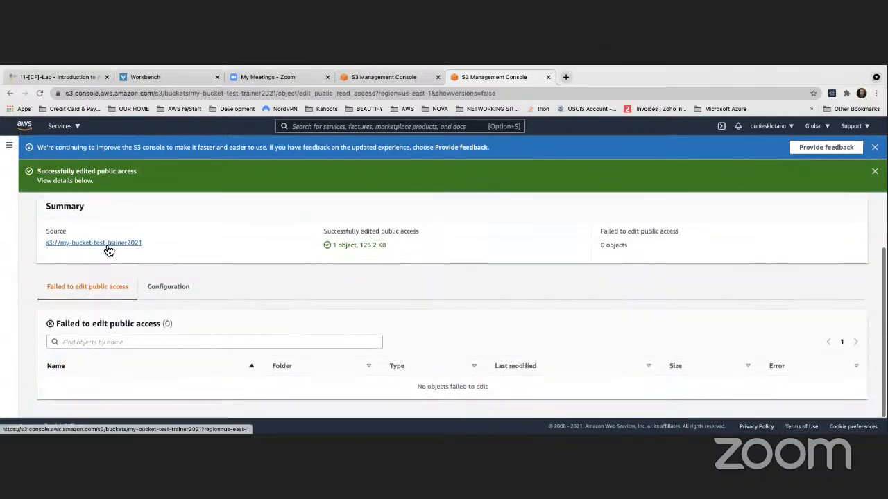
{"action": "scroll", "coordinate": [108, 250], "scroll_direction": "up", "scroll_amount": 2}
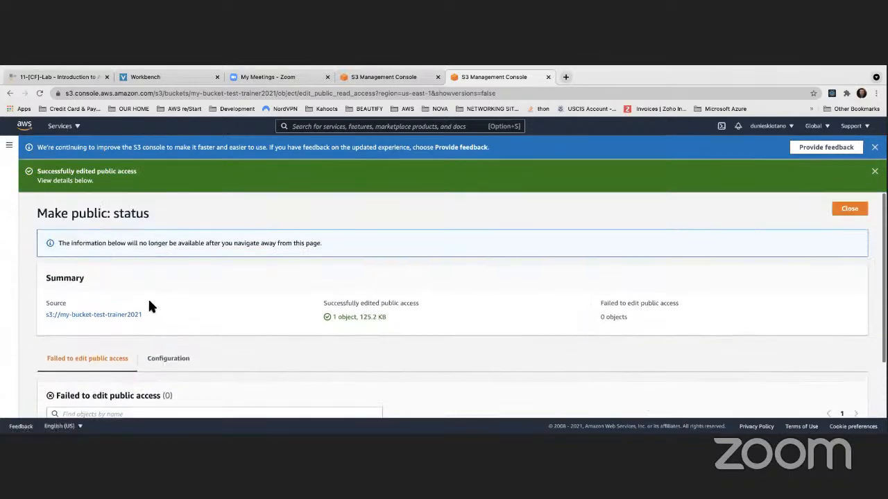
Reopen Ali Express Order image.jpg from the my-bucket-test-trainer2021 bucket and test public access through its object URL.
{"action": "left_click", "coordinate": [131, 316]}
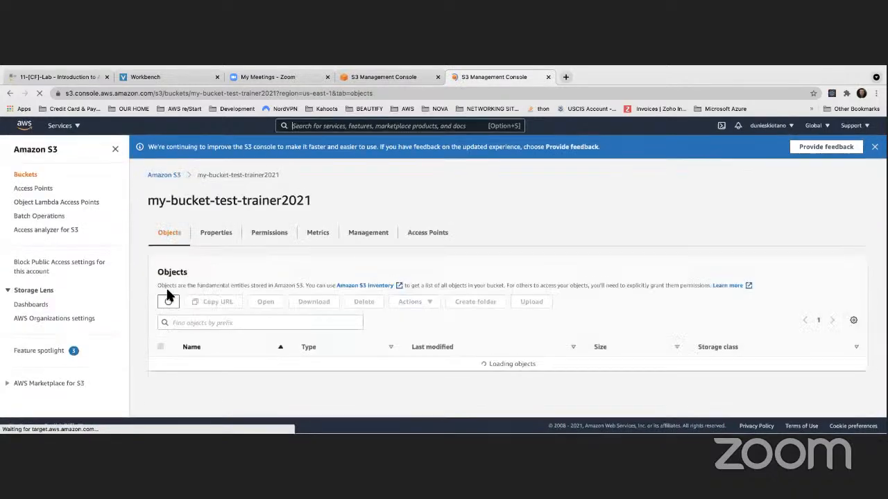
{"action": "left_click", "coordinate": [215, 361]}
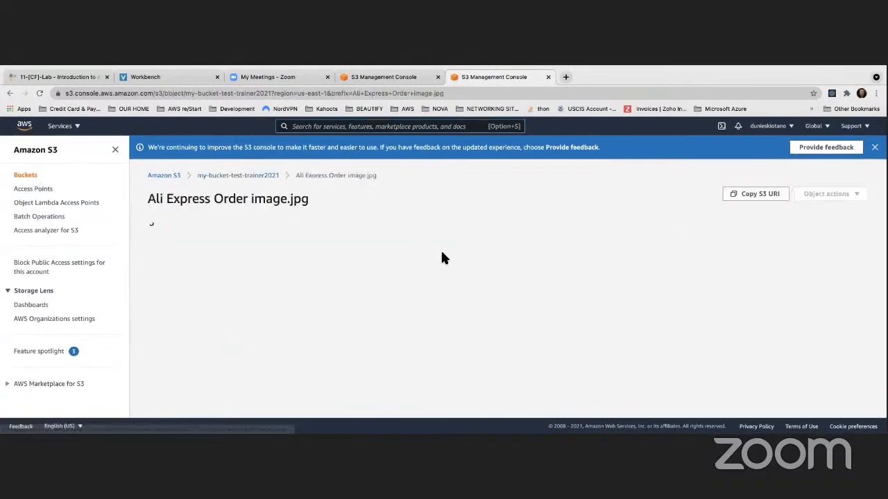
{"action": "scroll", "coordinate": [434, 250], "scroll_direction": "down", "scroll_amount": 3}
{"action": "scroll", "coordinate": [437, 257], "scroll_direction": "down", "scroll_amount": 2}
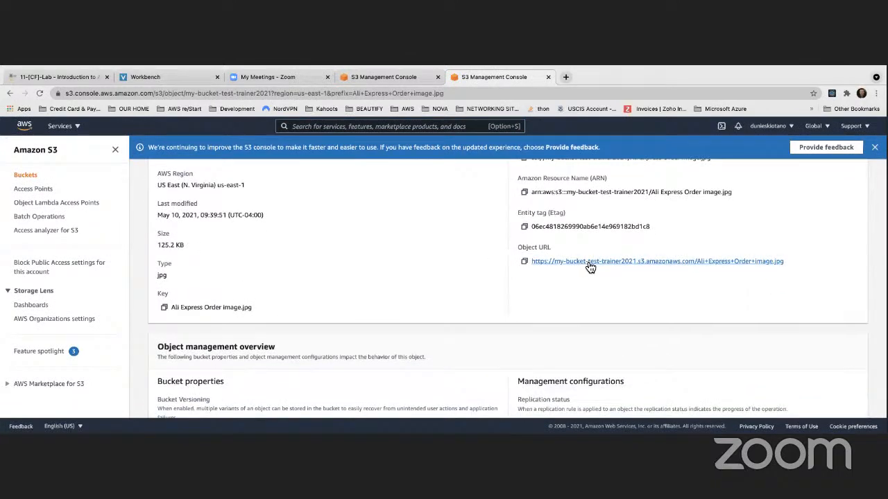
{"action": "left_click", "coordinate": [590, 262]}
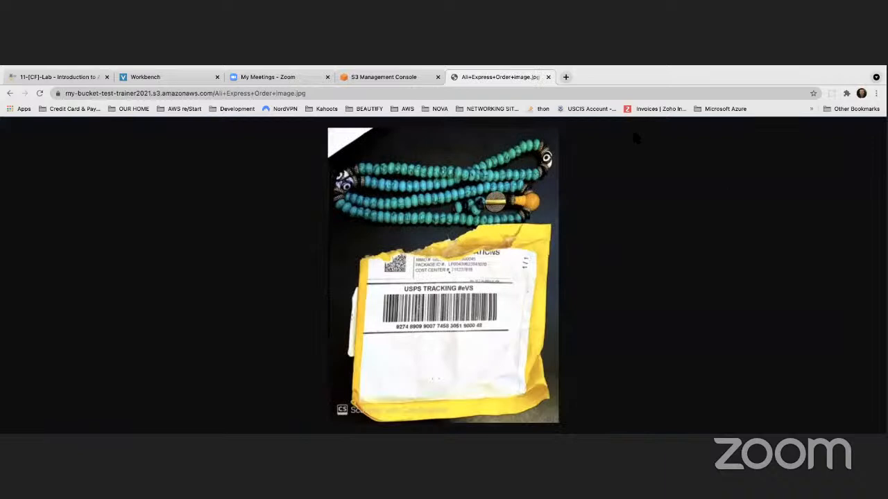
Return to the details of Ali Express Order image.jpg and highlight its object URL in the overview.
{"action": "left_click", "coordinate": [9, 93]}
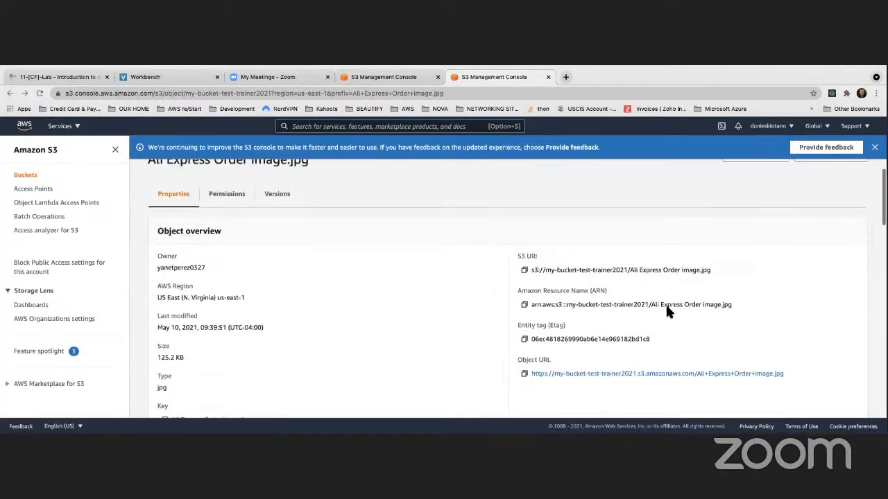
{"action": "scroll", "coordinate": [763, 305], "scroll_direction": "down", "scroll_amount": 2}
{"action": "left_click_drag", "start_coordinate": [797, 330], "coordinate": [534, 333]}
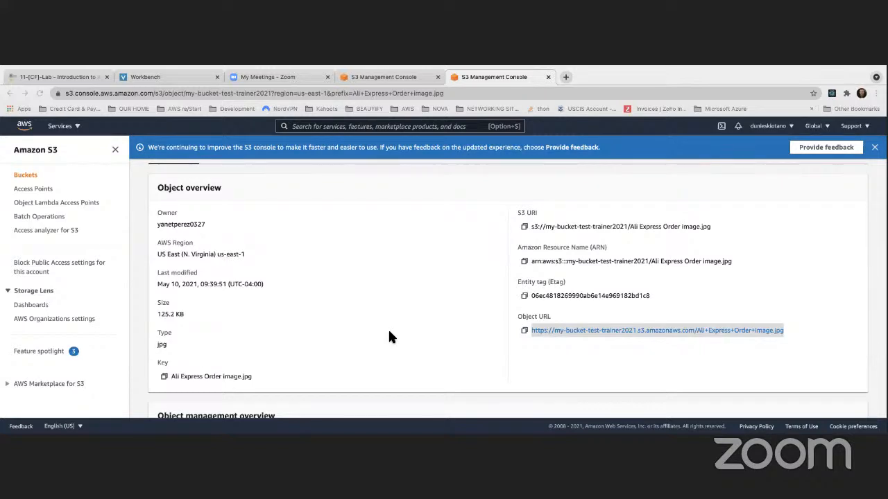
{"action": "scroll", "coordinate": [389, 338], "scroll_direction": "up", "scroll_amount": 3}
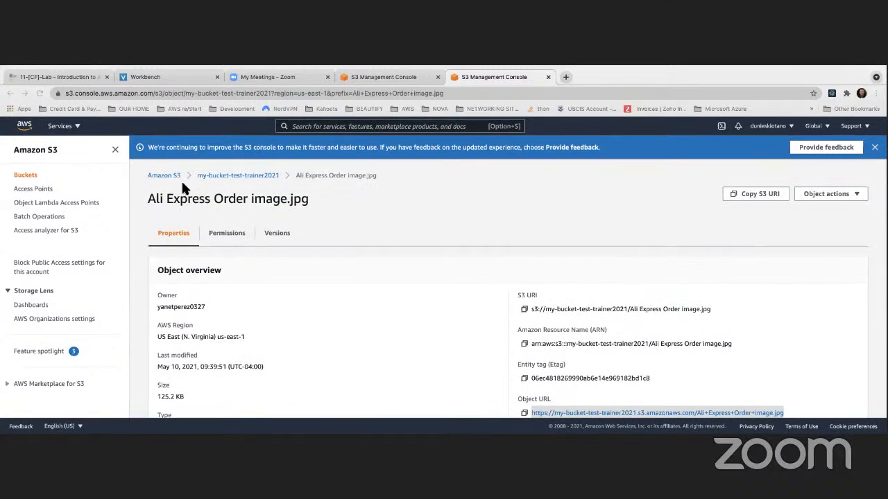
Go back to the my-bucket-test-trainer2021 bucket and review its properties, including versioning, tags and default encryption.
{"action": "left_click", "coordinate": [222, 175]}
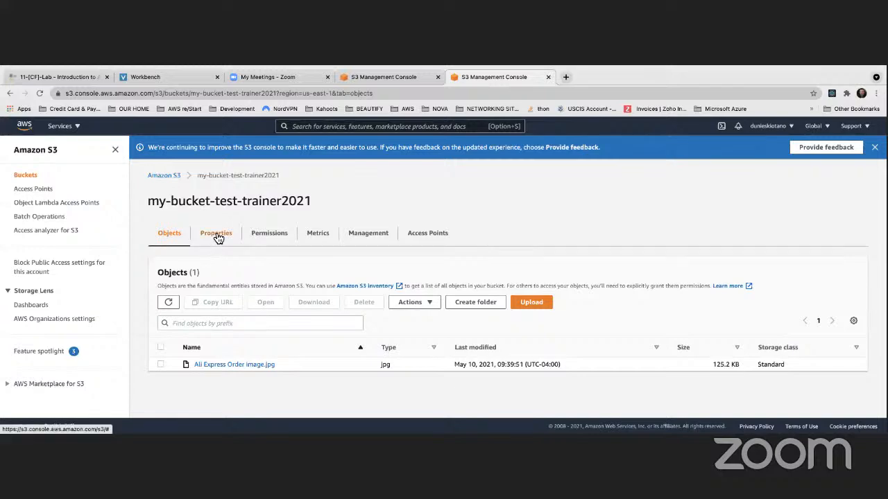
{"action": "left_click", "coordinate": [217, 236]}
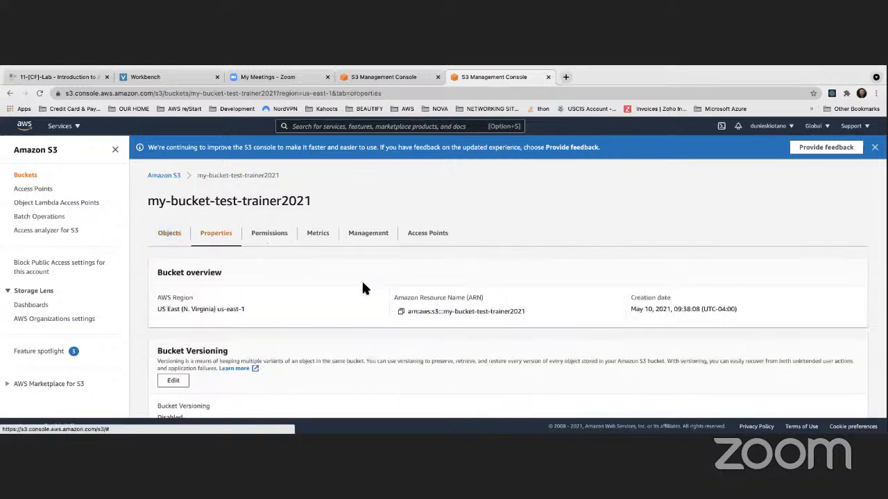
{"action": "scroll", "coordinate": [362, 287], "scroll_direction": "down", "scroll_amount": 3}
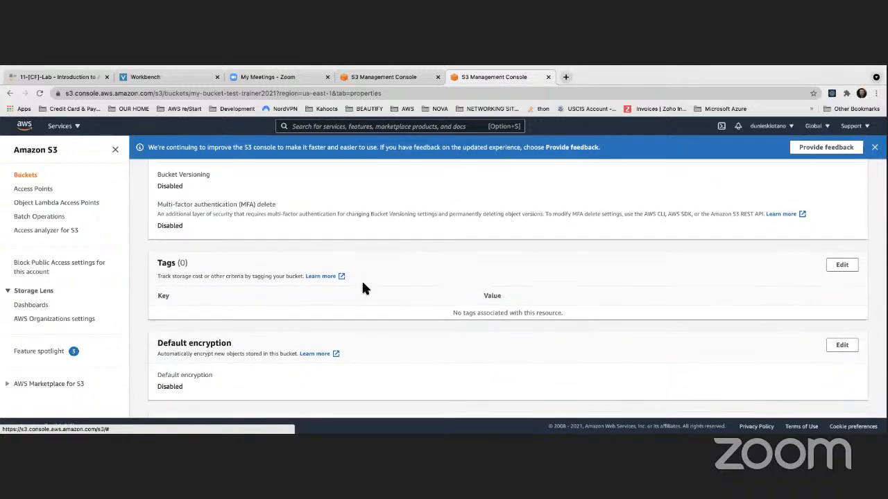
{"action": "scroll", "coordinate": [361, 287], "scroll_direction": "up", "scroll_amount": 1}
{"action": "scroll", "coordinate": [361, 285], "scroll_direction": "up", "scroll_amount": 3}
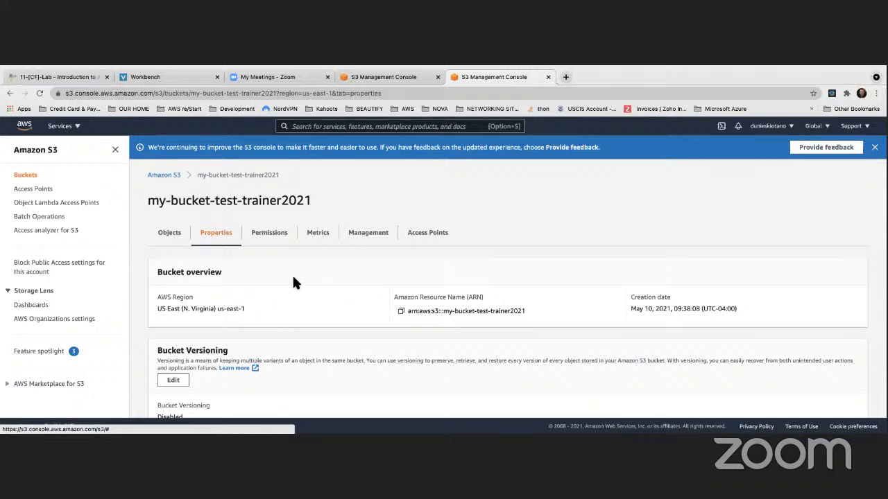
Review the bucket's permissions, including the bucket policy, access control list and cross-origin resource sharing sections.
{"action": "left_click", "coordinate": [270, 236]}
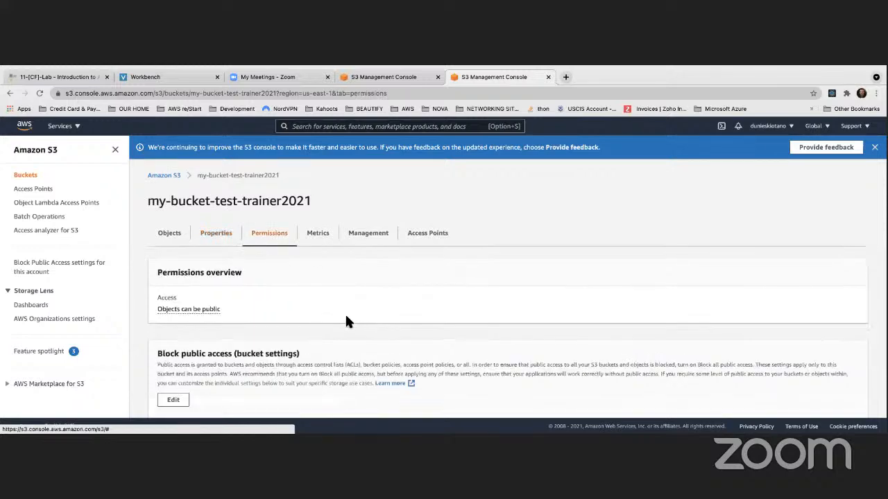
{"action": "scroll", "coordinate": [347, 320], "scroll_direction": "down", "scroll_amount": 3}
{"action": "scroll", "coordinate": [346, 320], "scroll_direction": "down", "scroll_amount": 8}
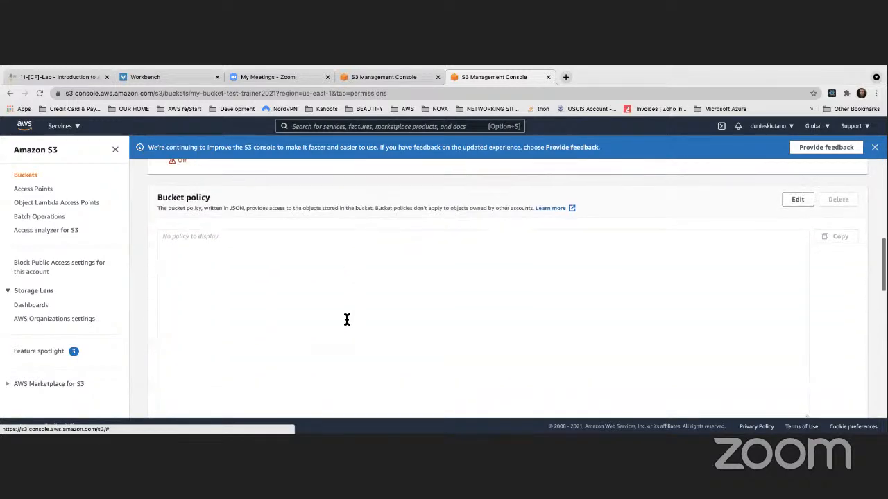
{"action": "scroll", "coordinate": [347, 322], "scroll_direction": "down", "scroll_amount": 5}
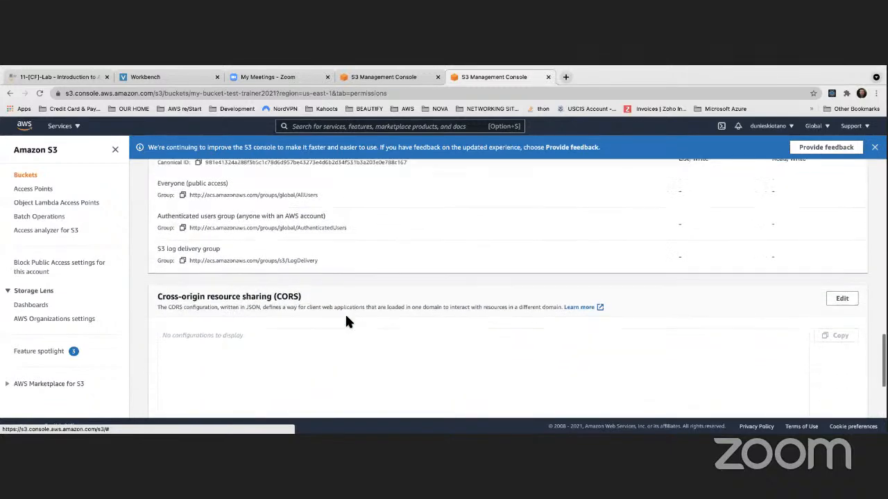
{"action": "scroll", "coordinate": [347, 321], "scroll_direction": "up", "scroll_amount": 3}
{"action": "scroll", "coordinate": [347, 321], "scroll_direction": "up", "scroll_amount": 13}
Enable server-side default encryption in the bucket's properties with the Amazon S3 key (SSE-S3) and save the change.
{"action": "left_click", "coordinate": [217, 235]}
{"action": "scroll", "coordinate": [291, 253], "scroll_direction": "down", "scroll_amount": 4}
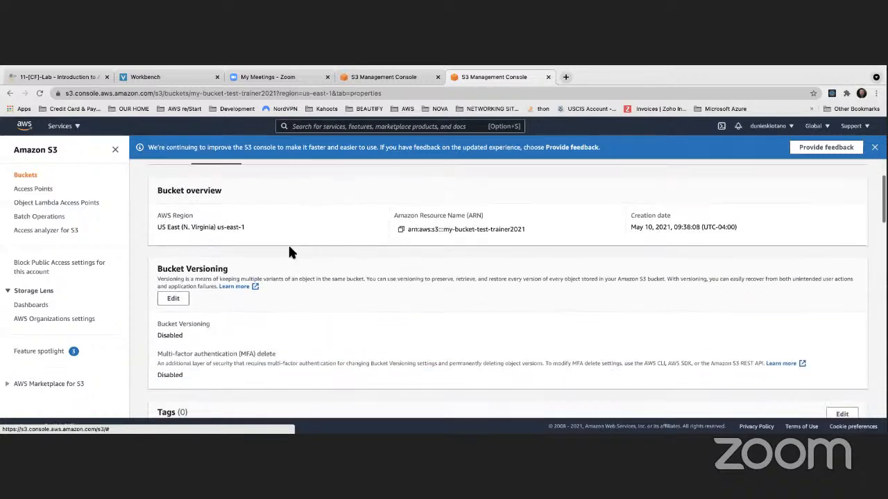
{"action": "scroll", "coordinate": [290, 252], "scroll_direction": "down", "scroll_amount": 6}
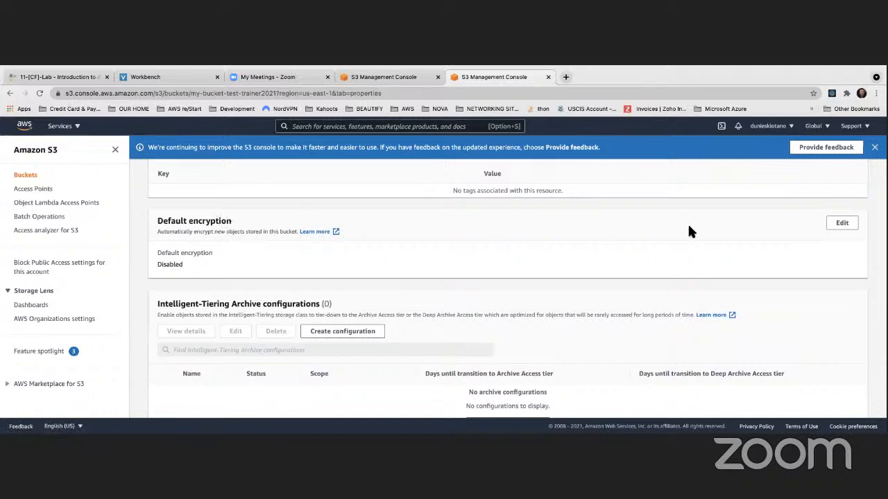
{"action": "left_click", "coordinate": [842, 226]}
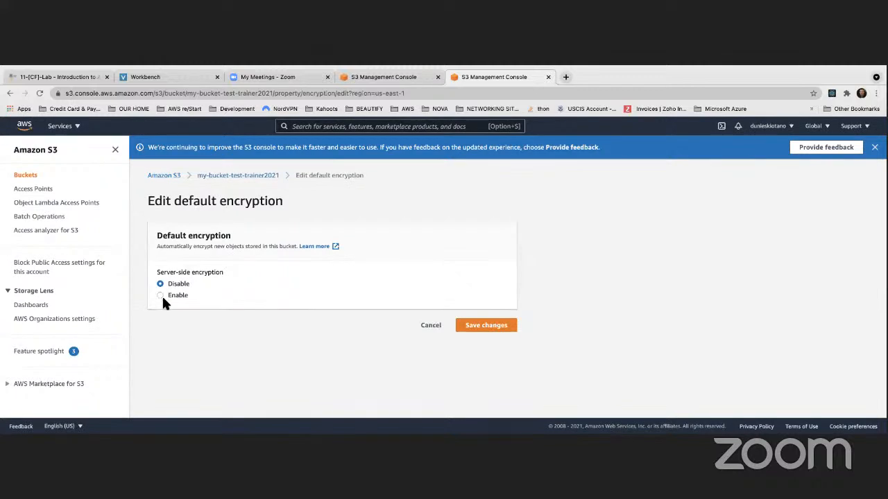
{"action": "left_click", "coordinate": [161, 295]}
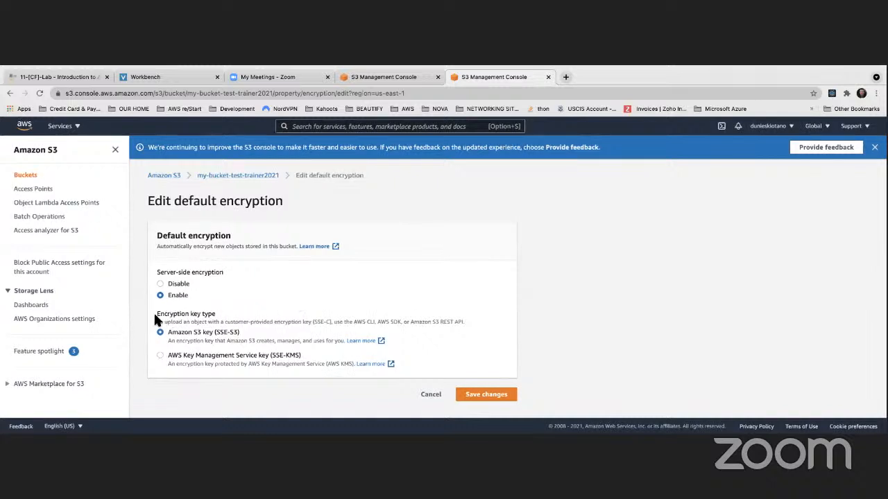
{"action": "triple_click", "coordinate": [187, 315]}
{"action": "left_click", "coordinate": [484, 394]}
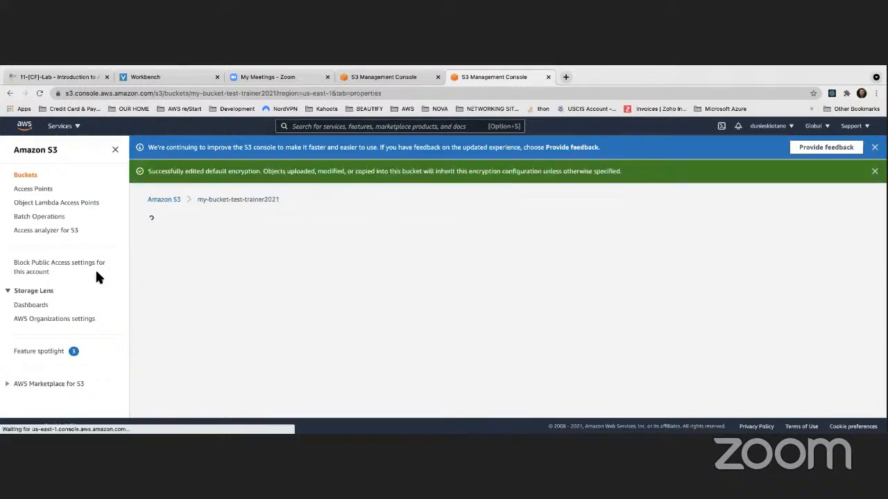
Check the default encryption status in the bucket's properties.
{"action": "scroll", "coordinate": [271, 274], "scroll_direction": "down", "scroll_amount": 3}
{"action": "scroll", "coordinate": [271, 283], "scroll_direction": "down", "scroll_amount": 4}
{"action": "left_click_drag", "start_coordinate": [155, 283], "coordinate": [185, 285]}
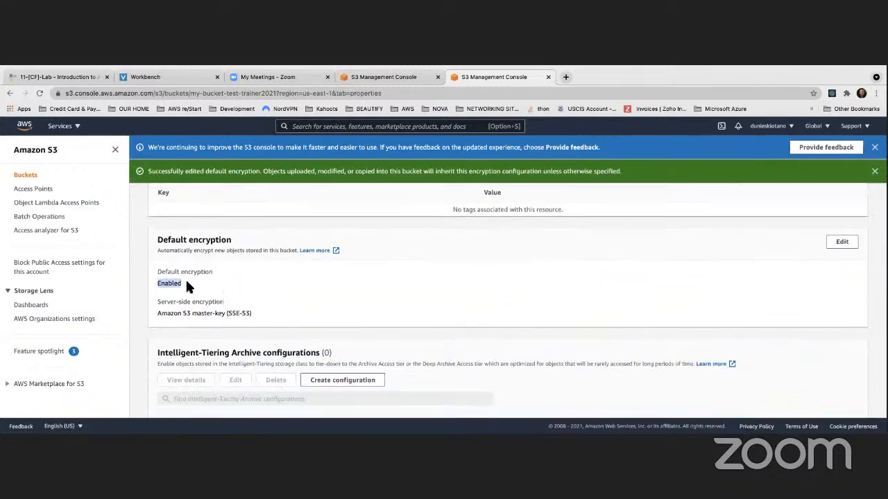
{"action": "scroll", "coordinate": [248, 285], "scroll_direction": "up", "scroll_amount": 6}
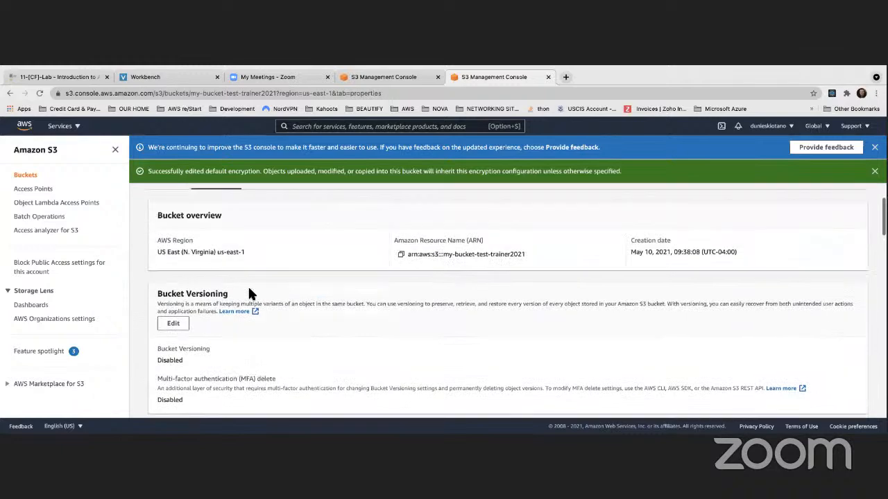
Open Ali Express Order image.jpg from the bucket's objects and check its server-side encryption settings.
{"action": "left_click", "coordinate": [170, 249]}
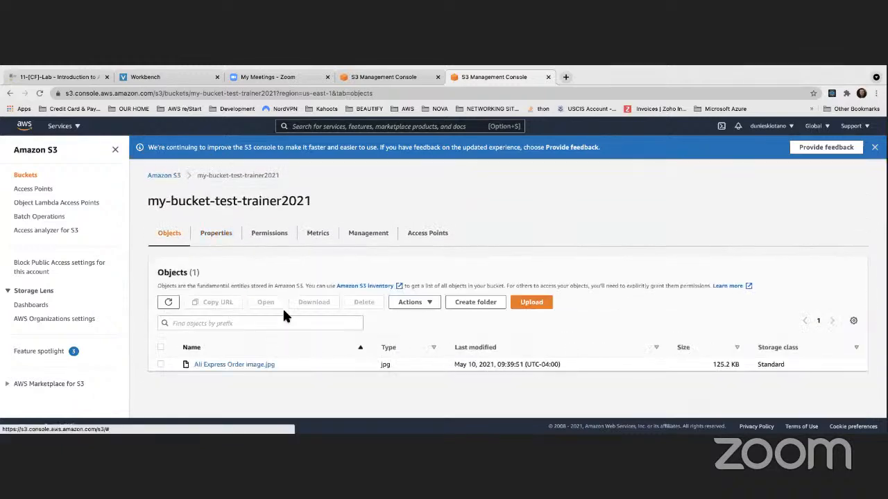
{"action": "left_click", "coordinate": [161, 363]}
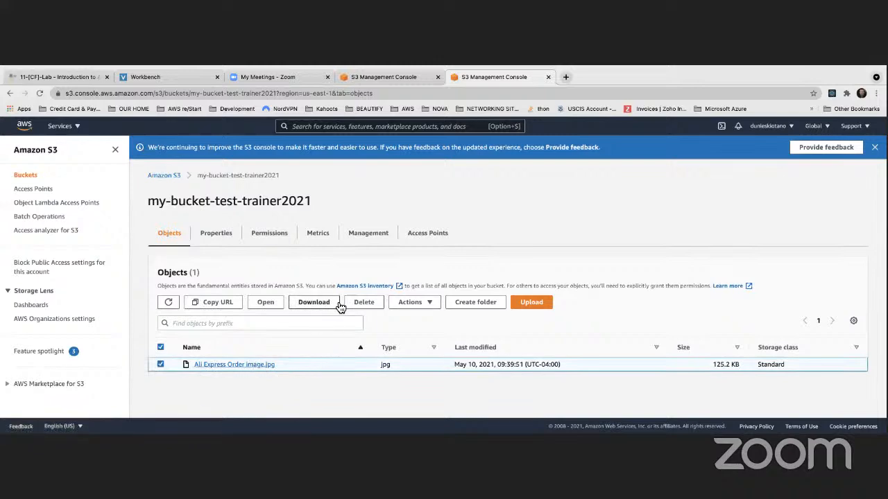
{"action": "left_click", "coordinate": [238, 365]}
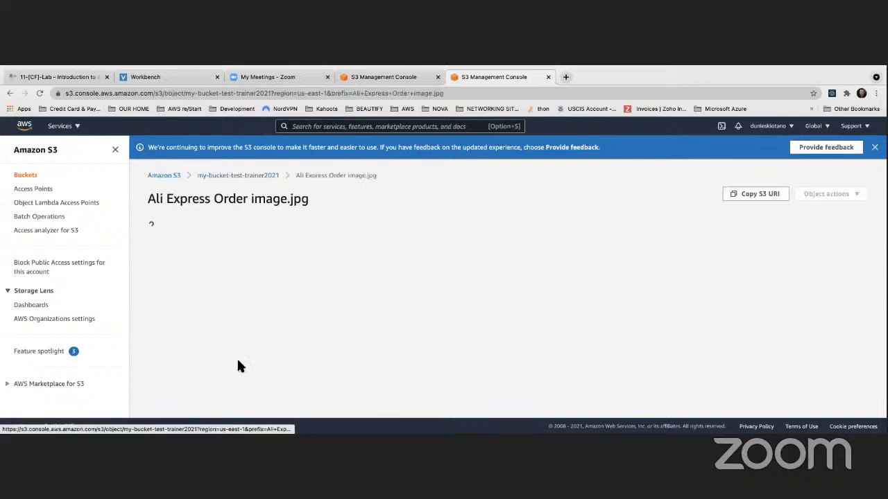
{"action": "scroll", "coordinate": [321, 324], "scroll_direction": "down", "scroll_amount": 4}
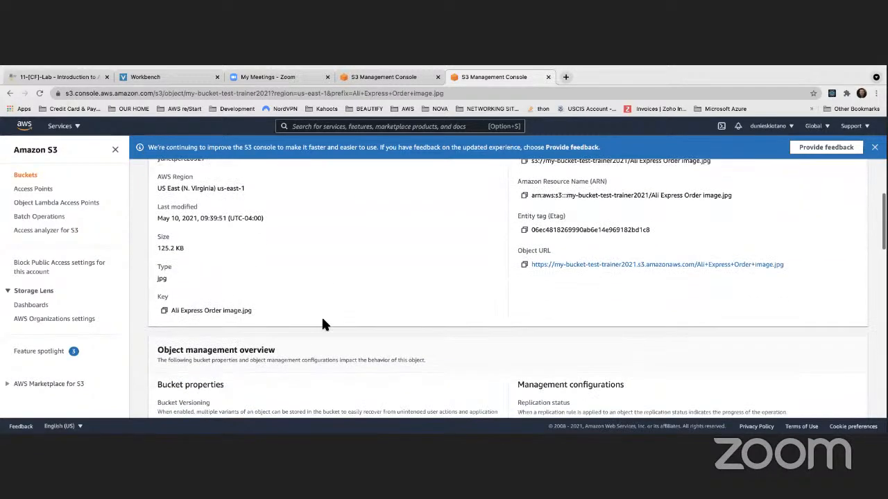
{"action": "scroll", "coordinate": [321, 320], "scroll_direction": "down", "scroll_amount": 5}
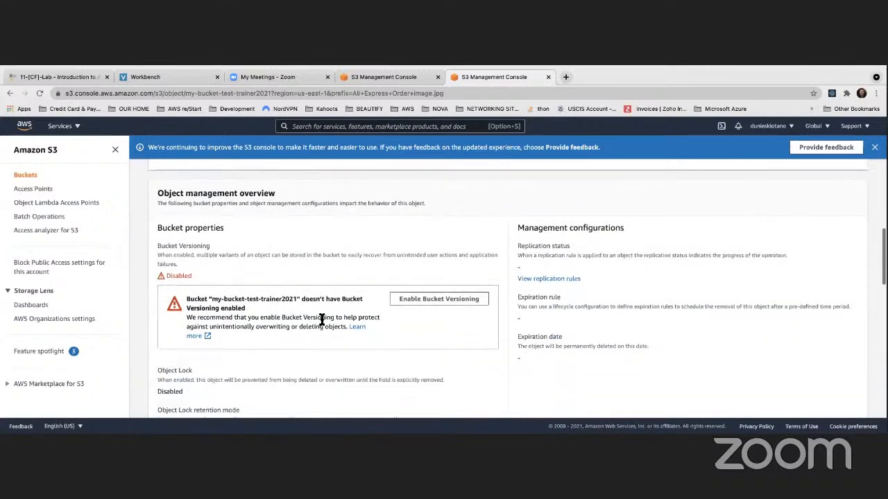
{"action": "scroll", "coordinate": [321, 320], "scroll_direction": "down", "scroll_amount": 4}
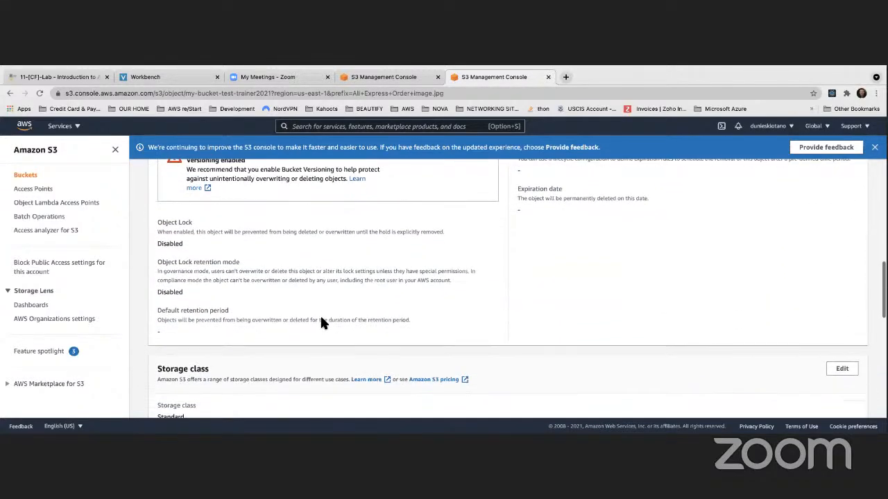
{"action": "scroll", "coordinate": [321, 323], "scroll_direction": "down", "scroll_amount": 6}
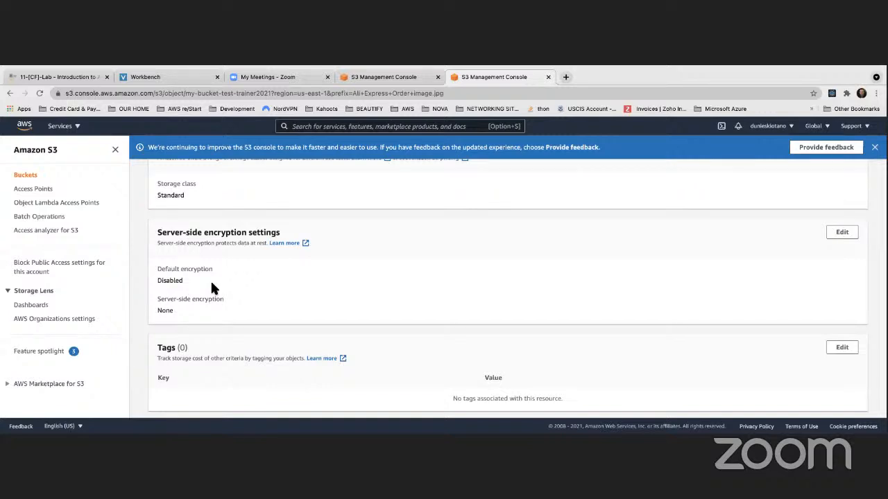
{"action": "scroll", "coordinate": [210, 279], "scroll_direction": "up", "scroll_amount": 10}
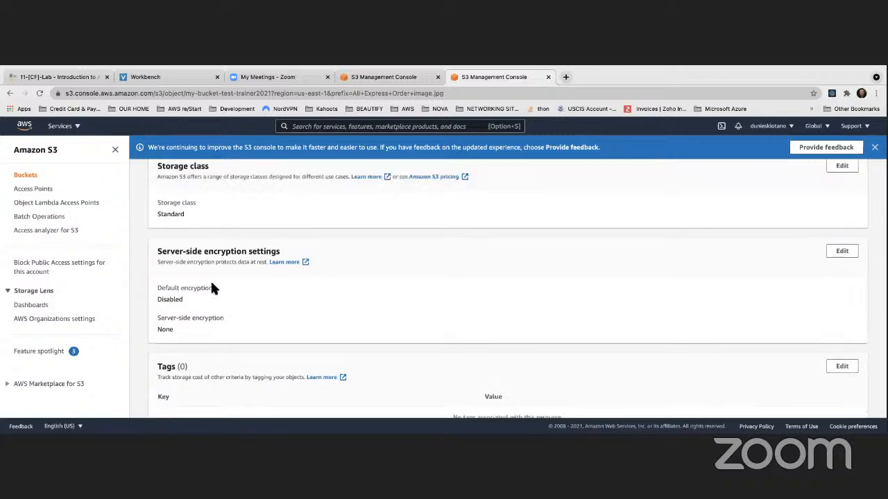
Start an upload to the my-bucket-test-trainer2021 bucket and add the file Challenge # 2 -- Python.pdf.
{"action": "left_click", "coordinate": [34, 176]}
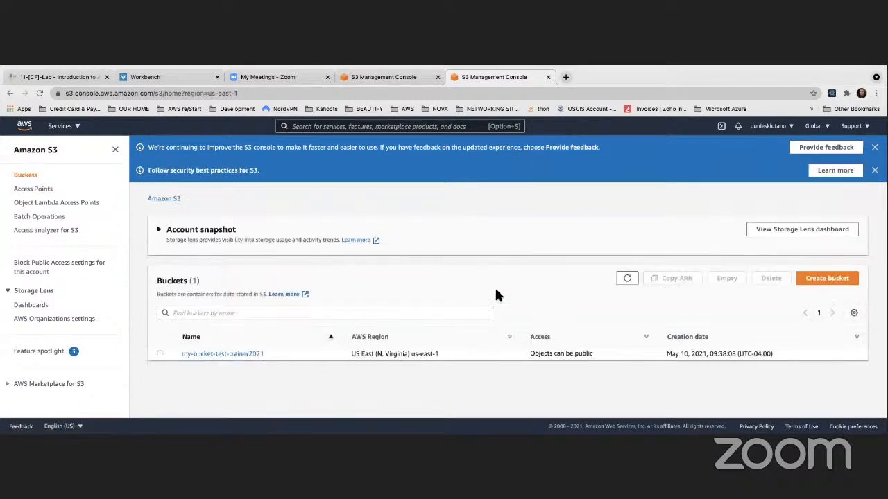
{"action": "left_click", "coordinate": [223, 356]}
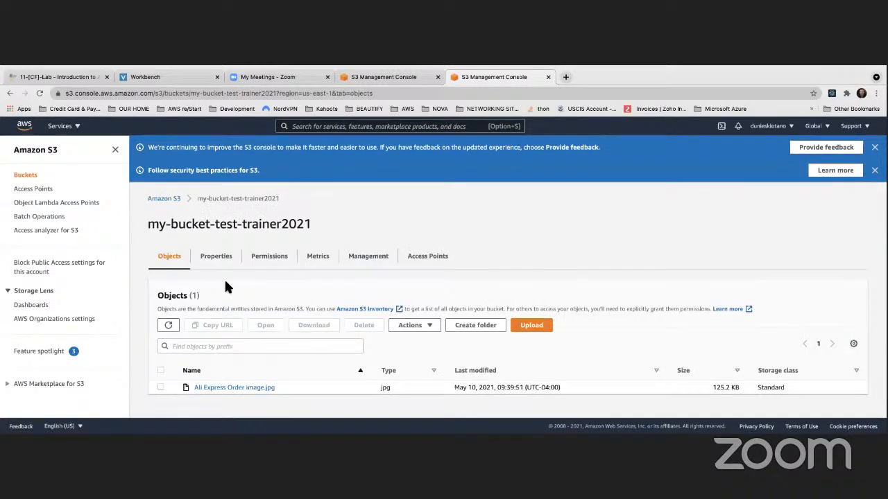
{"action": "left_click", "coordinate": [531, 326]}
{"action": "scroll", "coordinate": [238, 286], "scroll_direction": "down", "scroll_amount": 1}
{"action": "left_click", "coordinate": [313, 269]}
{"action": "scroll", "coordinate": [373, 295], "scroll_direction": "down", "scroll_amount": 5}
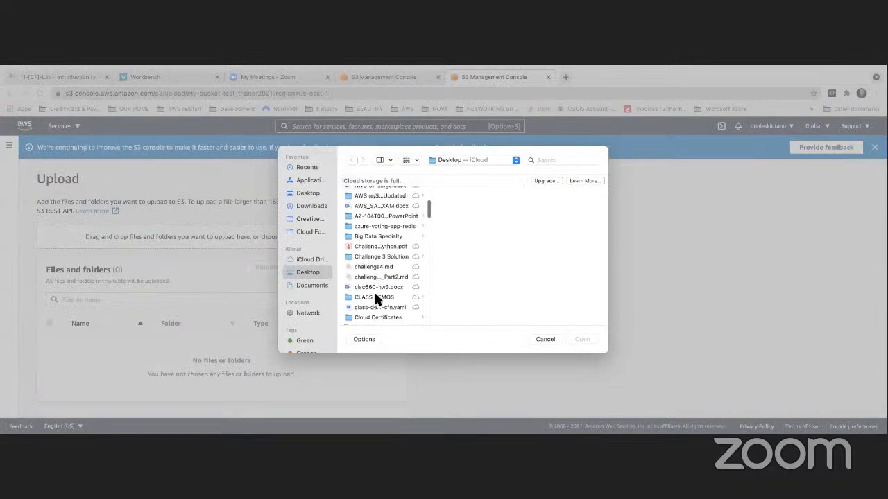
{"action": "left_click", "coordinate": [370, 247]}
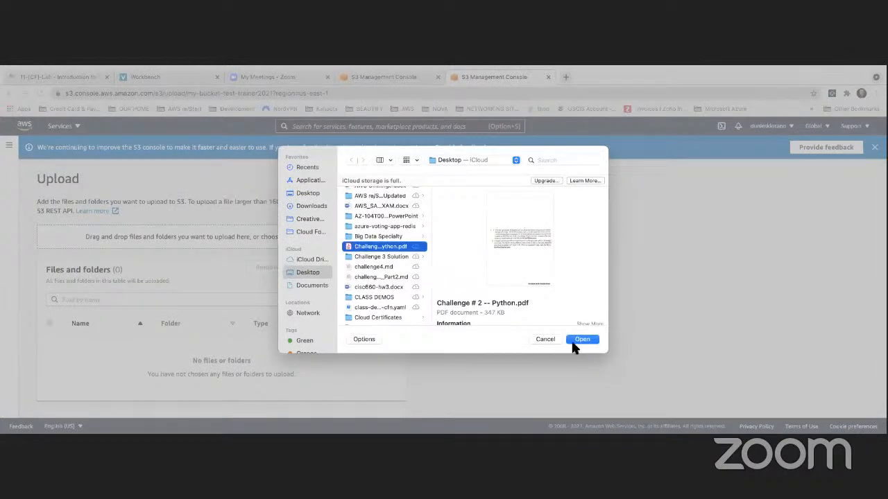
{"action": "left_click", "coordinate": [587, 342]}
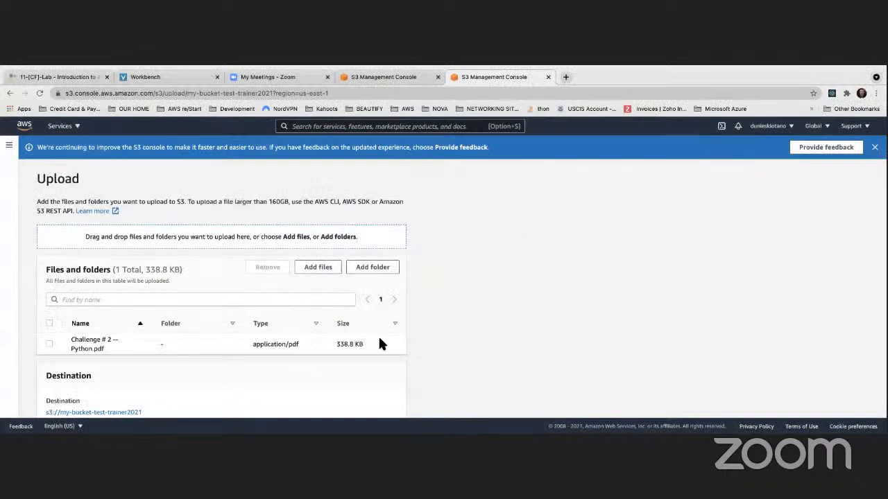
Review the upload's storage class and server-side encryption properties, and upload the PDF without specifying an encryption key.
{"action": "scroll", "coordinate": [379, 340], "scroll_direction": "down", "scroll_amount": 3}
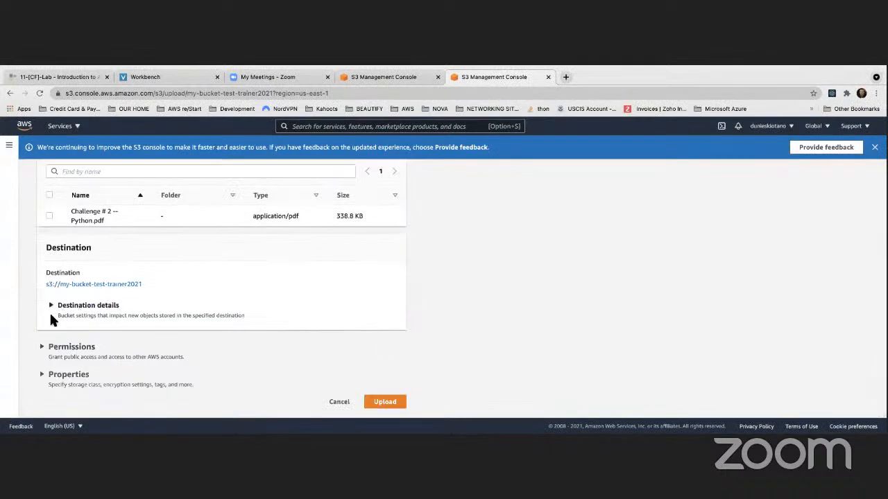
{"action": "left_click", "coordinate": [62, 375]}
{"action": "scroll", "coordinate": [97, 371], "scroll_direction": "down", "scroll_amount": 3}
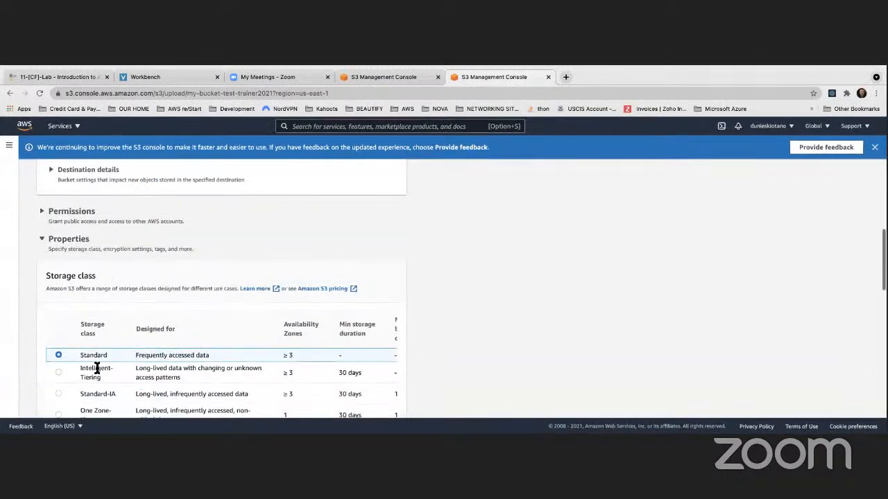
{"action": "scroll", "coordinate": [97, 369], "scroll_direction": "down", "scroll_amount": 10}
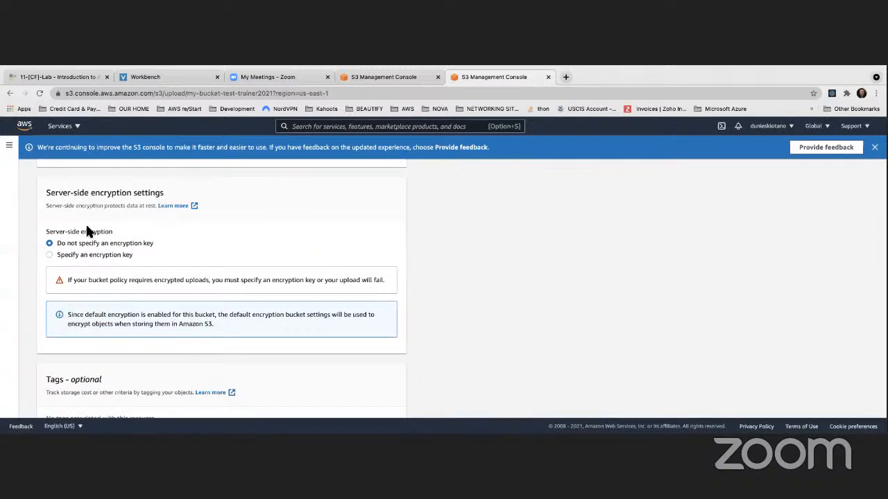
{"action": "scroll", "coordinate": [87, 231], "scroll_direction": "down", "scroll_amount": 3}
{"action": "scroll", "coordinate": [87, 231], "scroll_direction": "down", "scroll_amount": 3}
{"action": "left_click", "coordinate": [386, 402]}
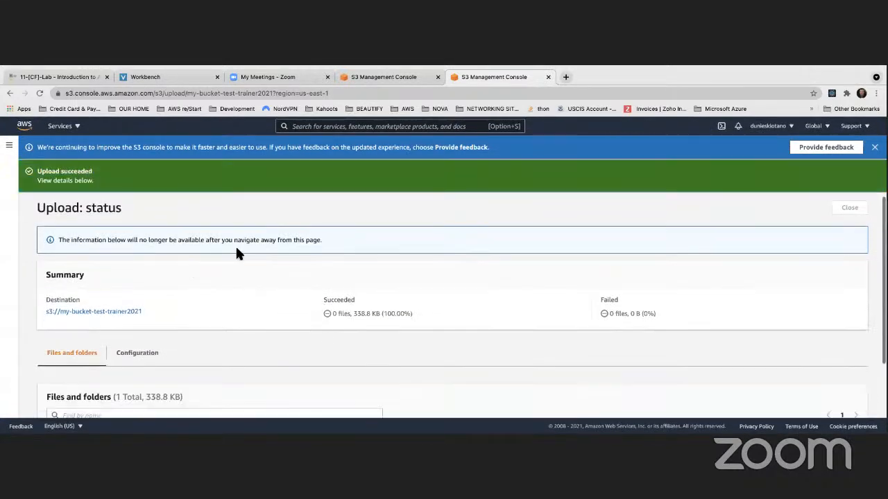
Open the uploaded Challenge # 2 -- Python.pdf object and check its default encryption status in the server-side encryption settings.
{"action": "scroll", "coordinate": [116, 200], "scroll_direction": "down", "scroll_amount": 2}
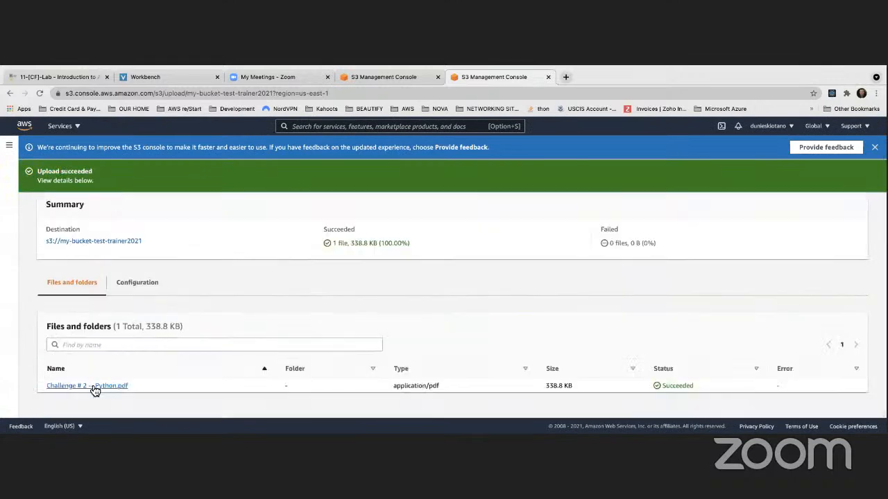
{"action": "left_click", "coordinate": [97, 387]}
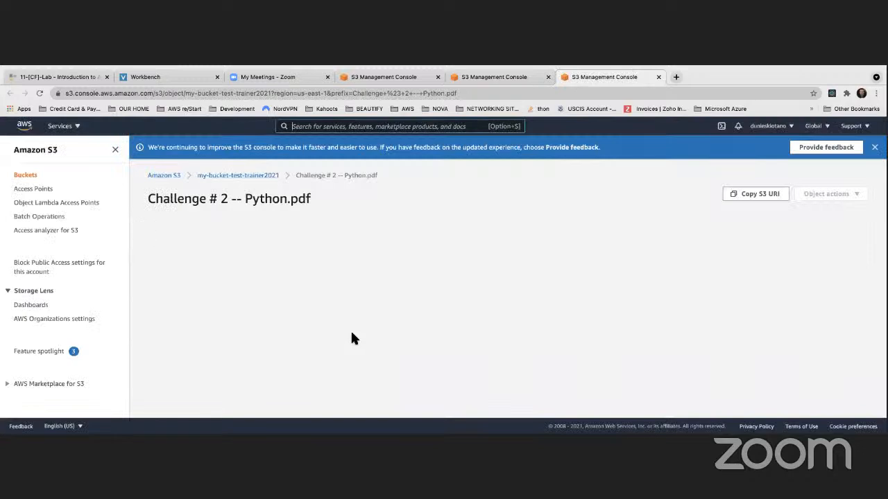
{"action": "scroll", "coordinate": [348, 334], "scroll_direction": "down", "scroll_amount": 10}
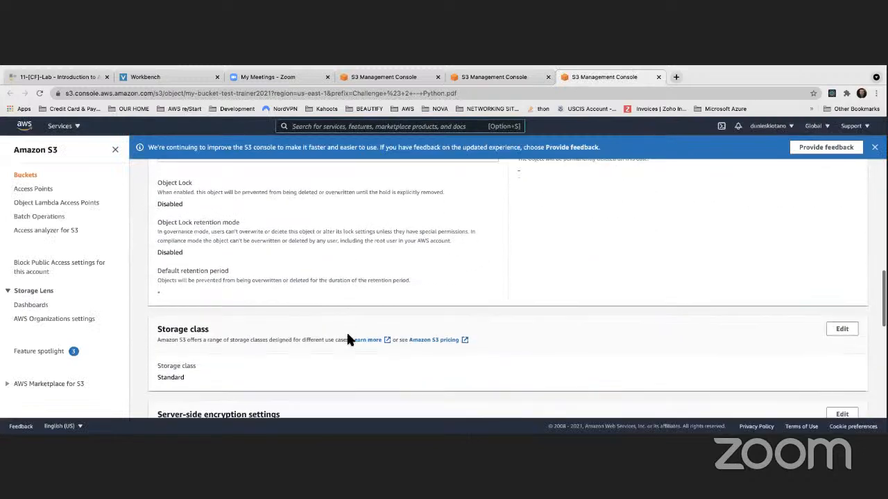
{"action": "scroll", "coordinate": [348, 338], "scroll_direction": "down", "scroll_amount": 4}
{"action": "scroll", "coordinate": [348, 337], "scroll_direction": "down", "scroll_amount": 1}
{"action": "left_click_drag", "start_coordinate": [158, 318], "coordinate": [185, 316]}
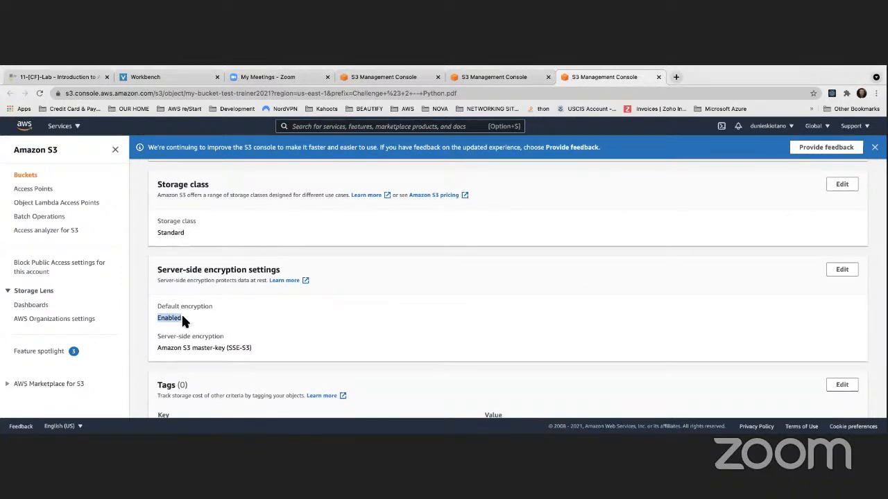
Review the PDF object's access control list, including the object owner and public access grantees and their object and ACL permissions.
{"action": "scroll", "coordinate": [274, 323], "scroll_direction": "up", "scroll_amount": 5}
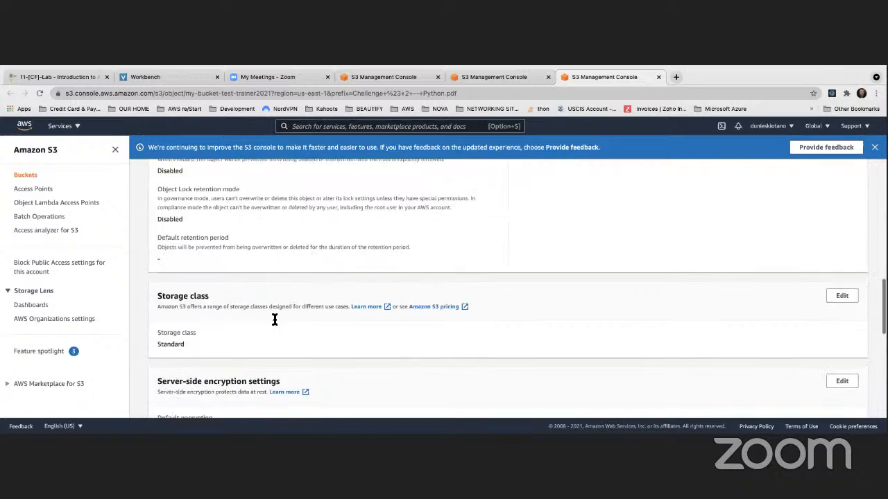
{"action": "scroll", "coordinate": [274, 321], "scroll_direction": "up", "scroll_amount": 4}
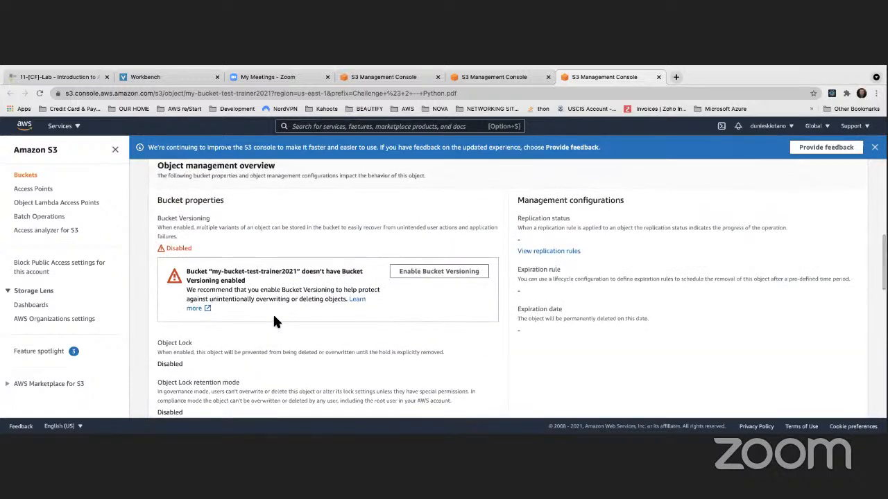
{"action": "scroll", "coordinate": [273, 320], "scroll_direction": "up", "scroll_amount": 3}
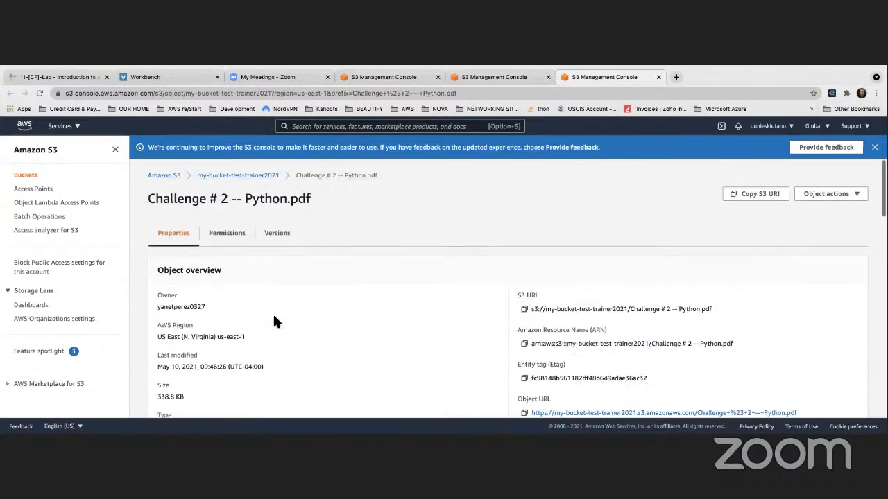
{"action": "scroll", "coordinate": [275, 321], "scroll_direction": "down", "scroll_amount": 1}
{"action": "scroll", "coordinate": [273, 319], "scroll_direction": "up", "scroll_amount": 1}
{"action": "left_click", "coordinate": [227, 234]}
{"action": "scroll", "coordinate": [316, 269], "scroll_direction": "down", "scroll_amount": 1}
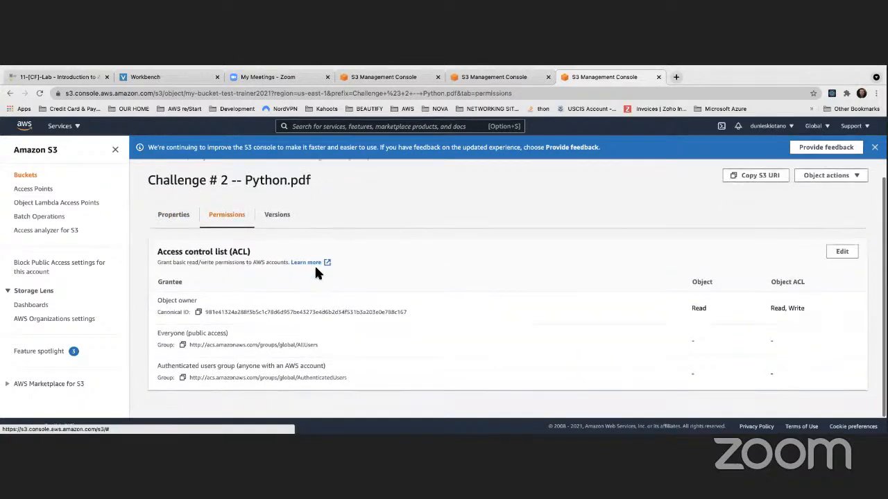
{"action": "left_click_drag", "start_coordinate": [158, 299], "coordinate": [199, 301]}
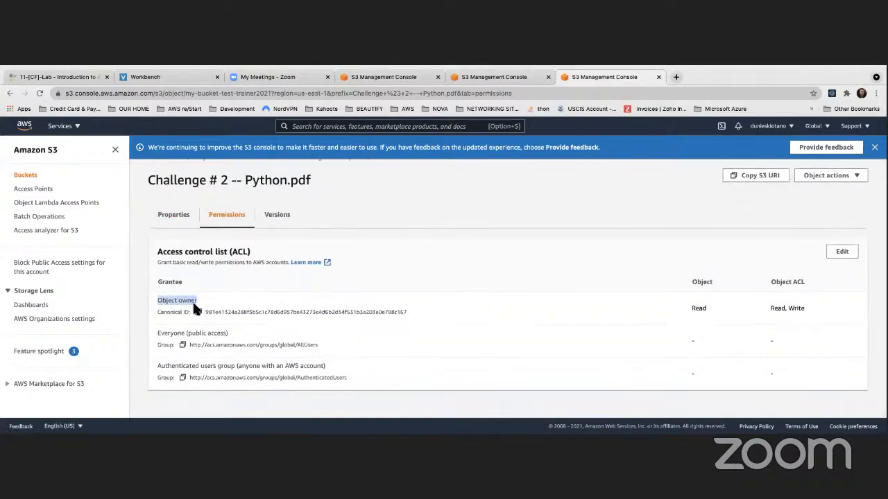
{"action": "left_click_drag", "start_coordinate": [158, 333], "coordinate": [236, 336]}
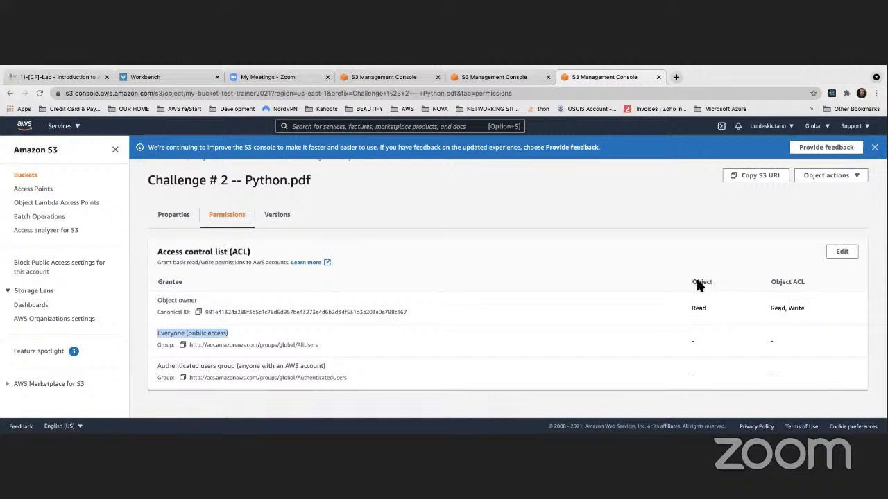
{"action": "double_click", "coordinate": [691, 283]}
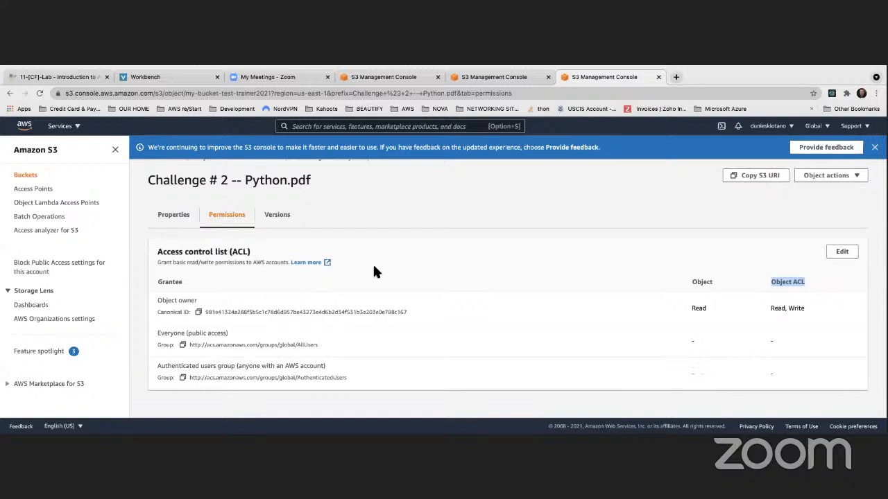
Check the PDF object's versions and the bucket versioning notice, and return to the list of buckets.
{"action": "left_click", "coordinate": [277, 215]}
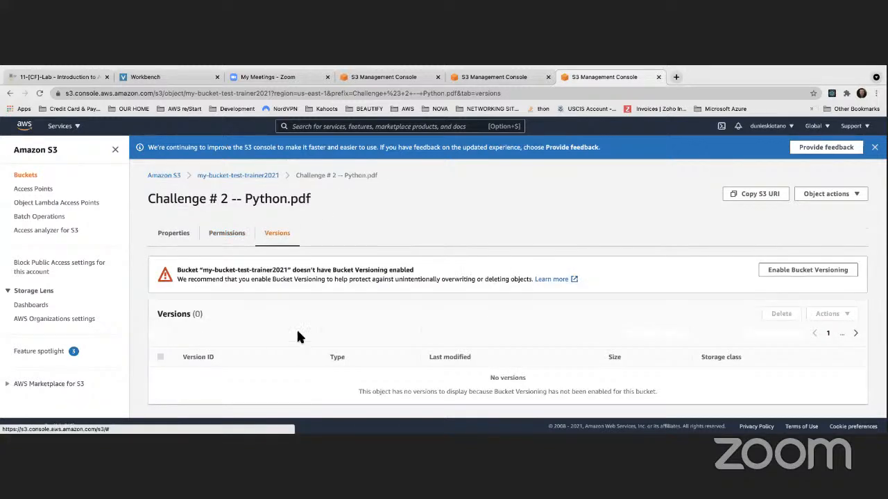
{"action": "triple_click", "coordinate": [307, 270]}
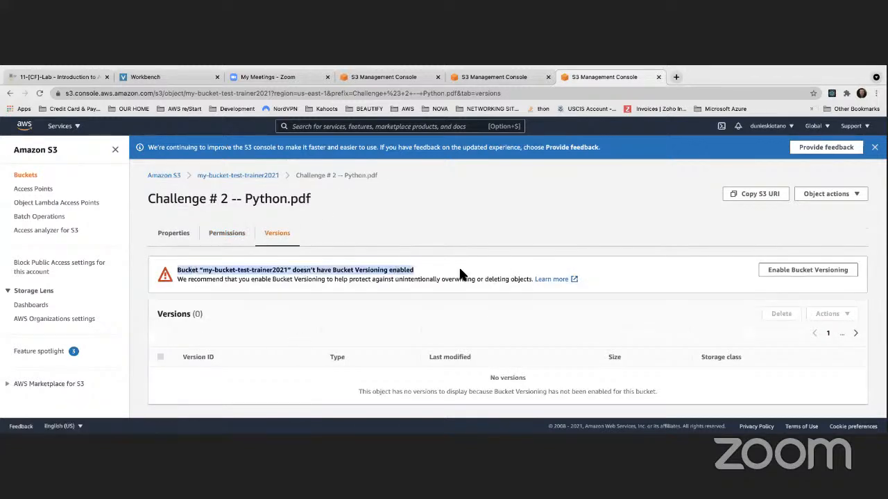
{"action": "scroll", "coordinate": [269, 302], "scroll_direction": "down", "scroll_amount": 1}
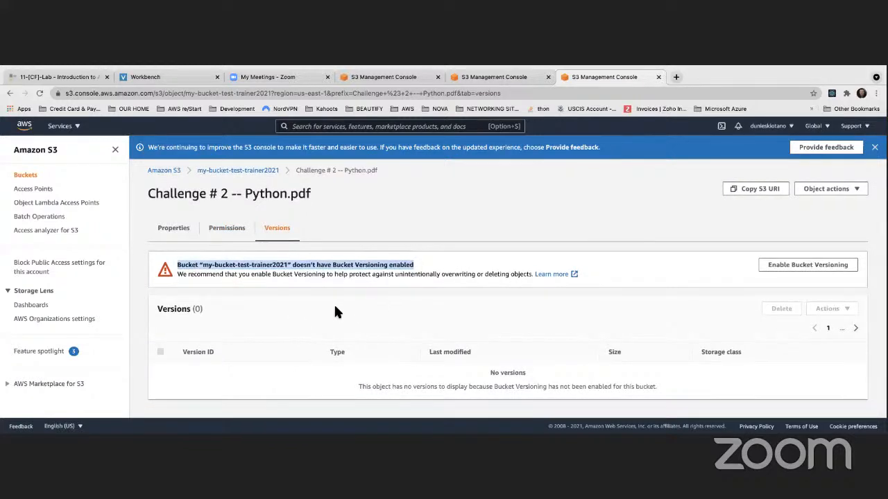
{"action": "scroll", "coordinate": [333, 302], "scroll_direction": "up", "scroll_amount": 1}
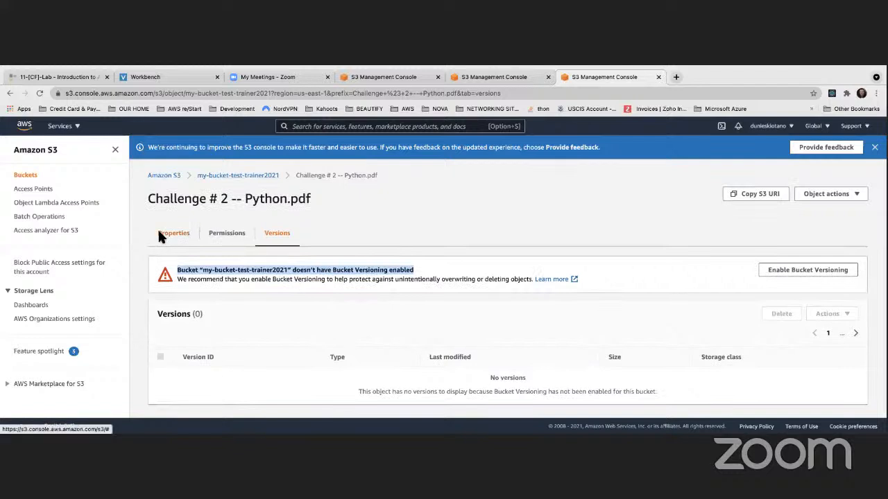
{"action": "left_click", "coordinate": [28, 174]}
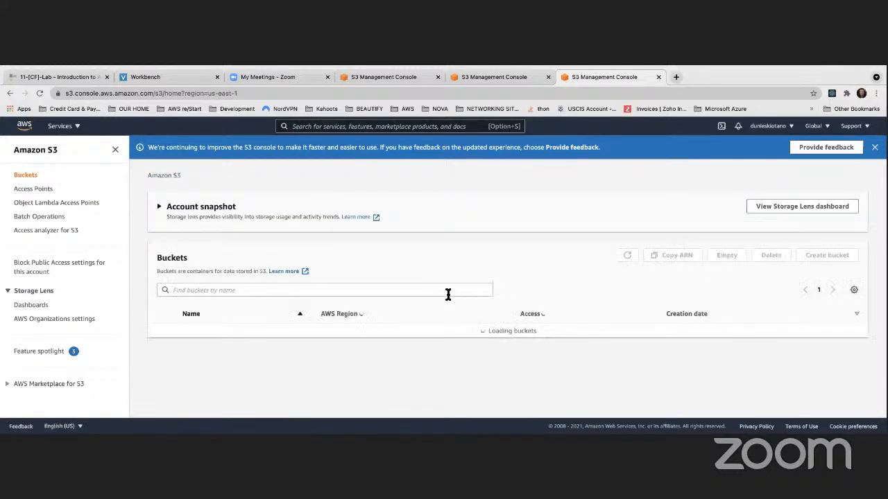